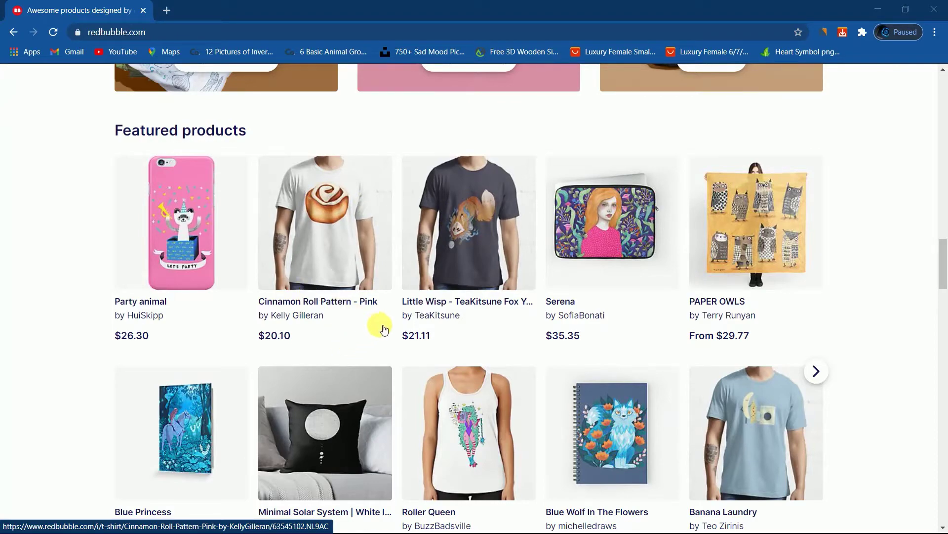
# Scroll up the Redbubble home page until the header and 'Find Your Thing' banner show.
pyautogui.scroll(18, 381, 330)
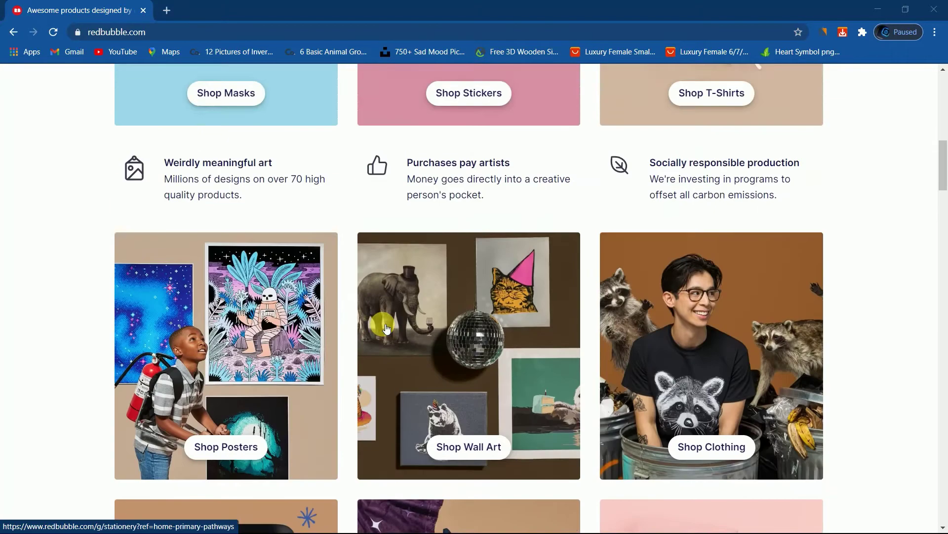
pyautogui.scroll(11, 386, 329)
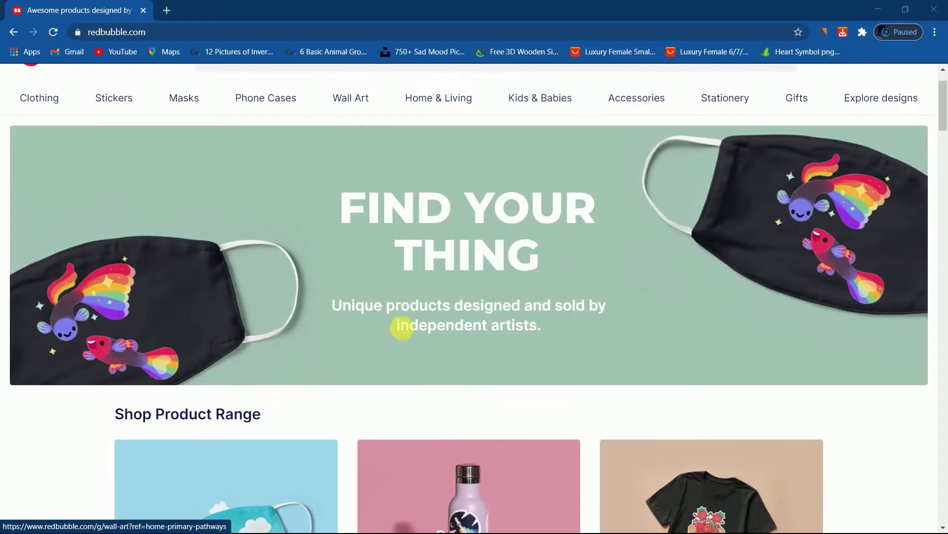
pyautogui.scroll(2, 353, 207)
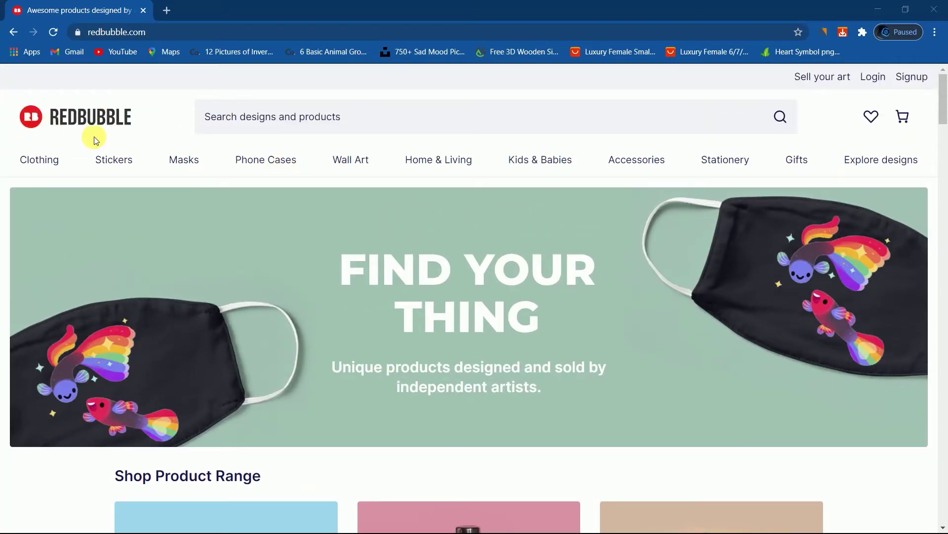
# Open the Join Redbubble sign-up form from the Signup link in the header.
pyautogui.click(912, 78)
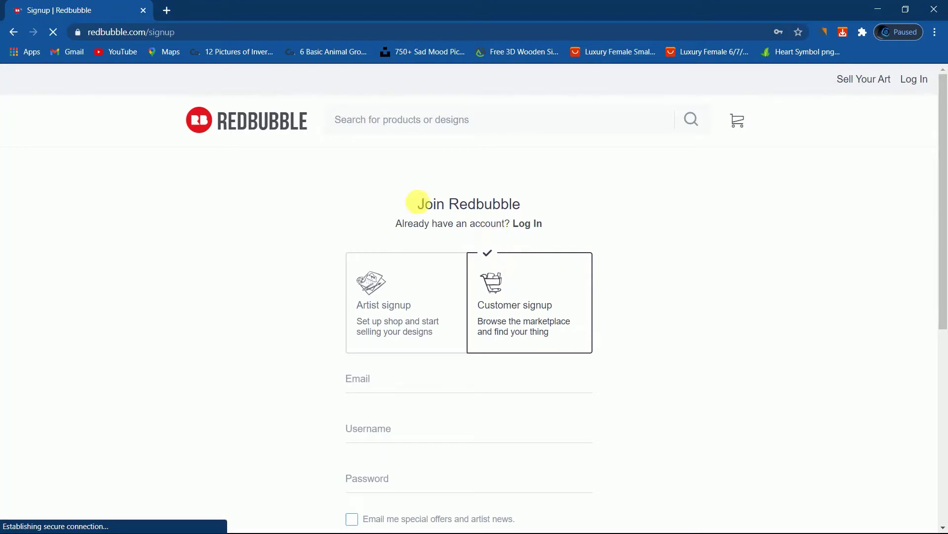
pyautogui.scroll(-1, 419, 247)
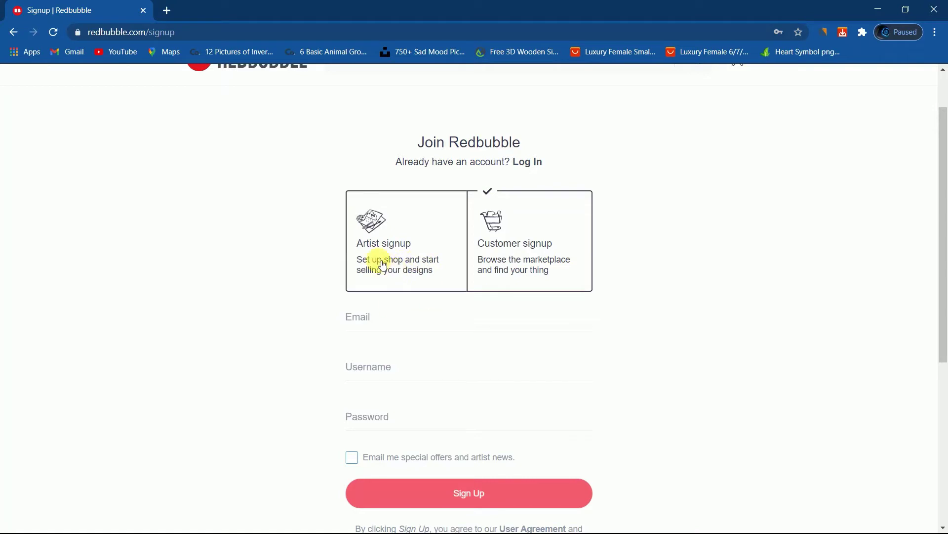
# Select Artist signup and look over the email, shop name and password fields.
pyautogui.click(408, 252)
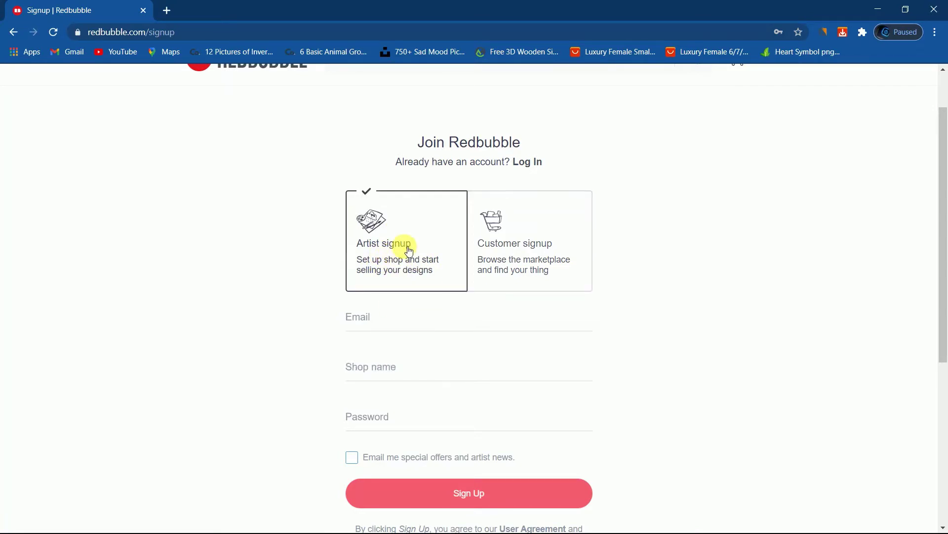
pyautogui.click(361, 322)
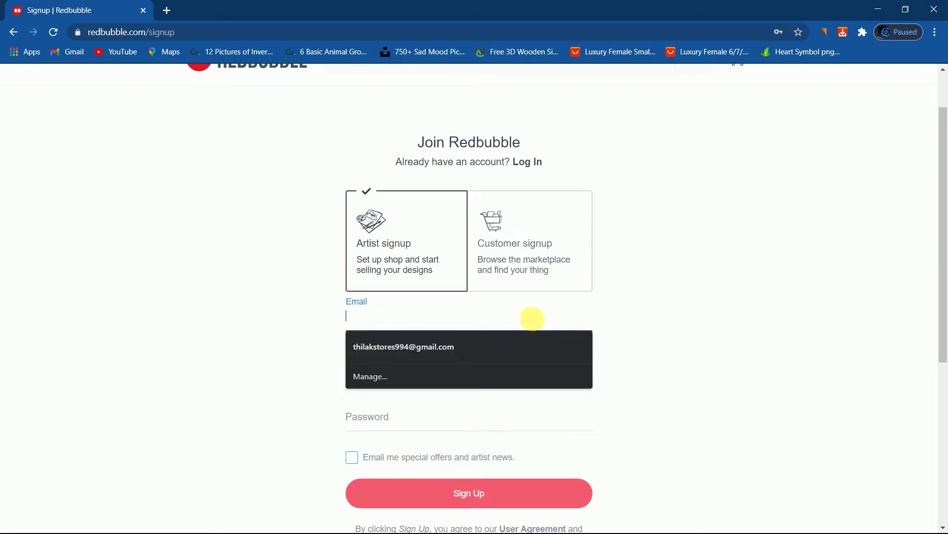
pyautogui.click(732, 324)
pyautogui.click(401, 385)
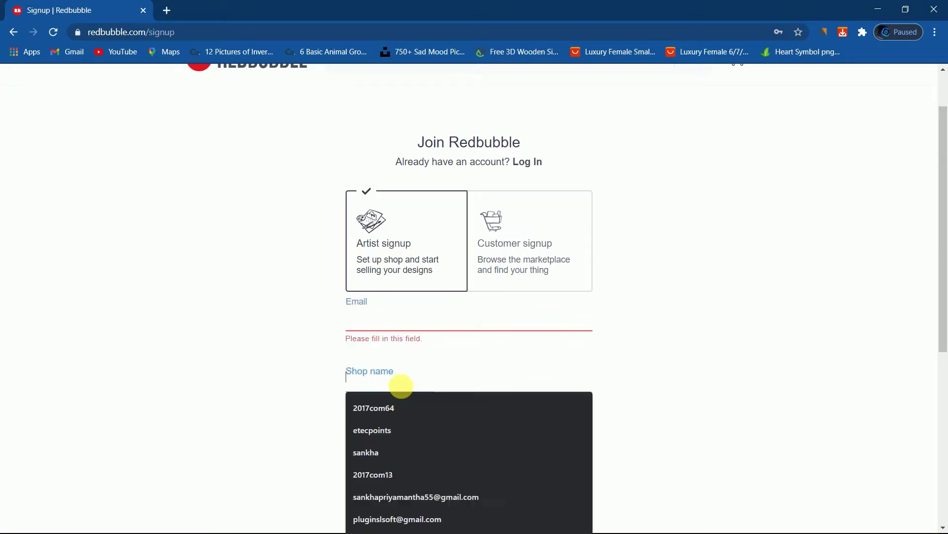
pyautogui.click(648, 375)
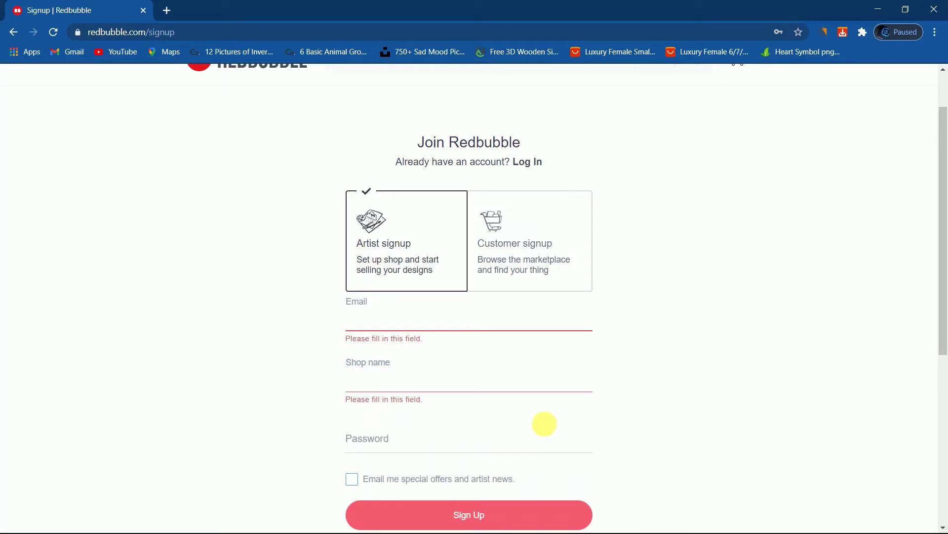
pyautogui.click(443, 439)
pyautogui.scroll(-3, 583, 417)
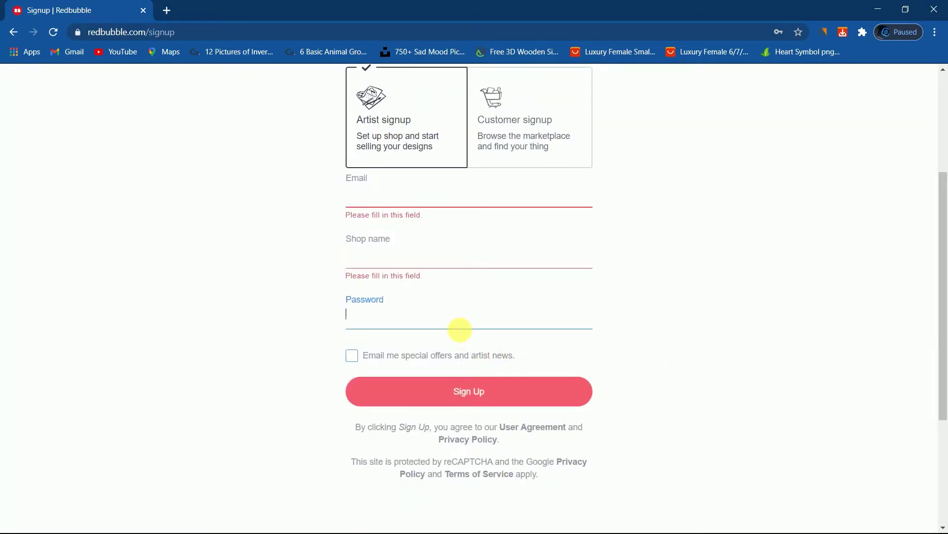
pyautogui.scroll(2, 459, 328)
pyautogui.scroll(-2, 425, 324)
pyautogui.scroll(2, 381, 334)
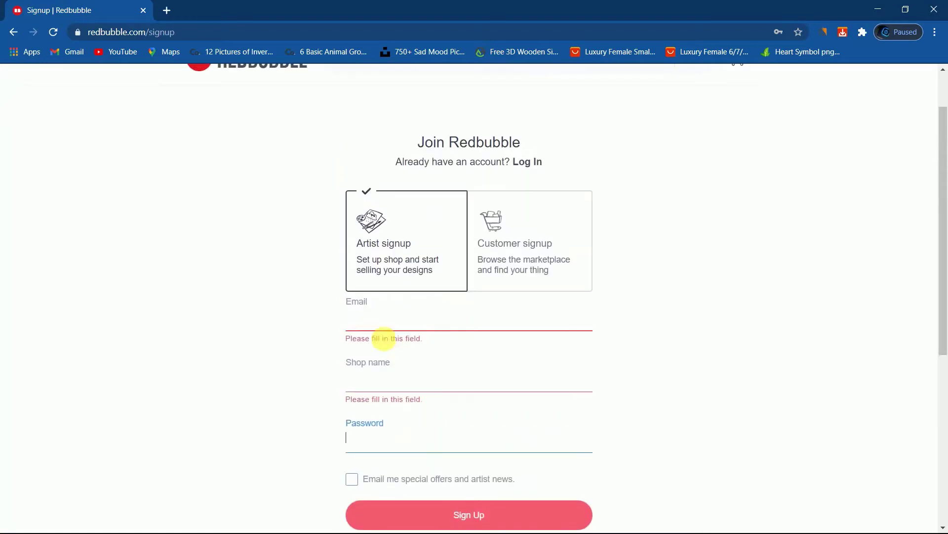
# Fill the email field with a saved email address.
pyautogui.click(385, 324)
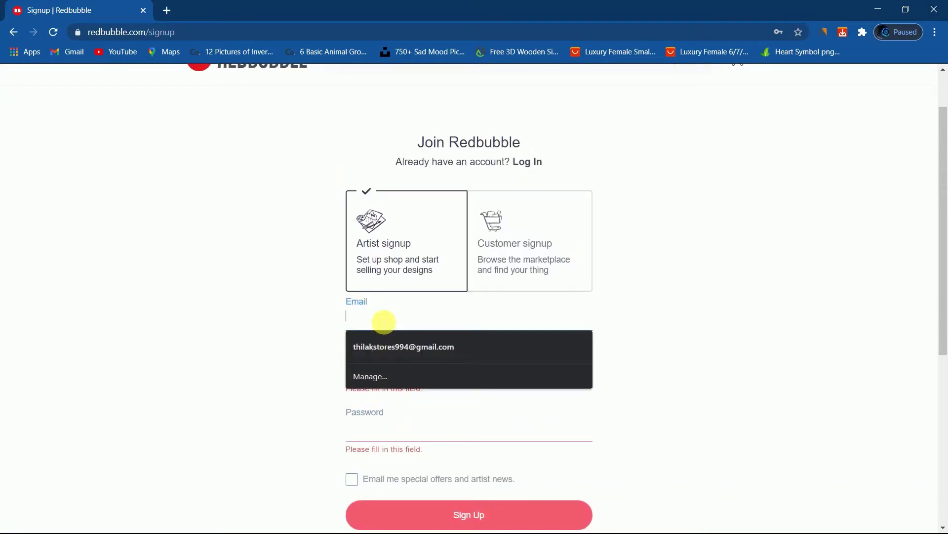
pyautogui.click(421, 368)
# Enter a new shop name, adjusting it after the first choice was taken.
pyautogui.click(413, 375)
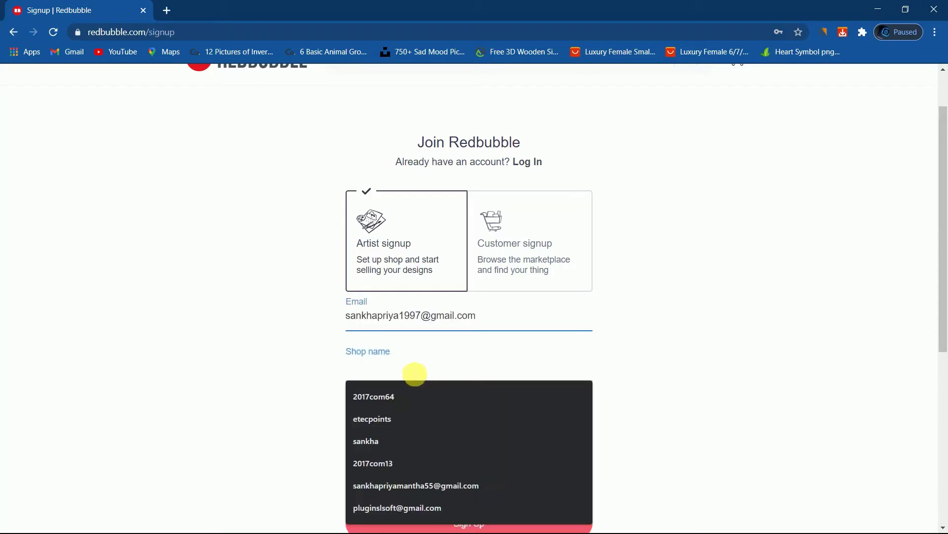
pyautogui.write('s')
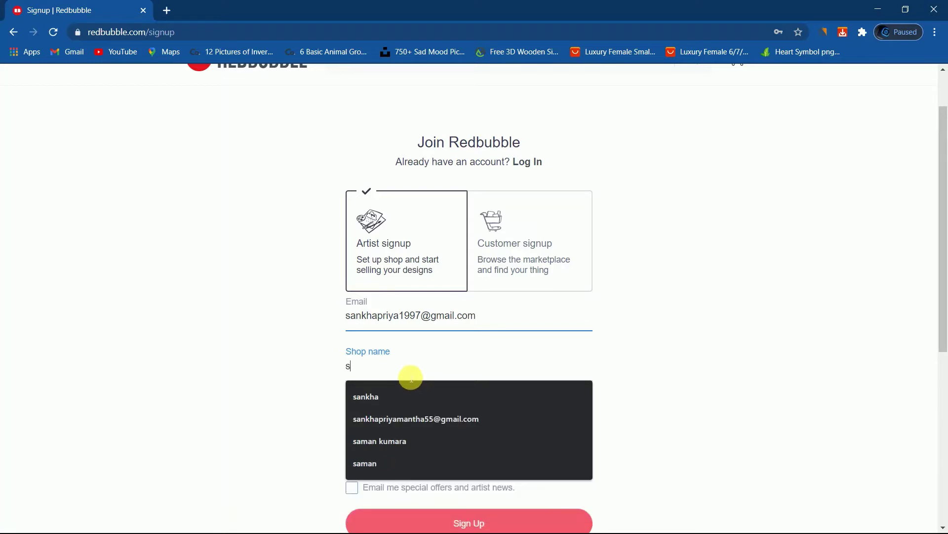
pyautogui.write('ank')
pyautogui.click(288, 330)
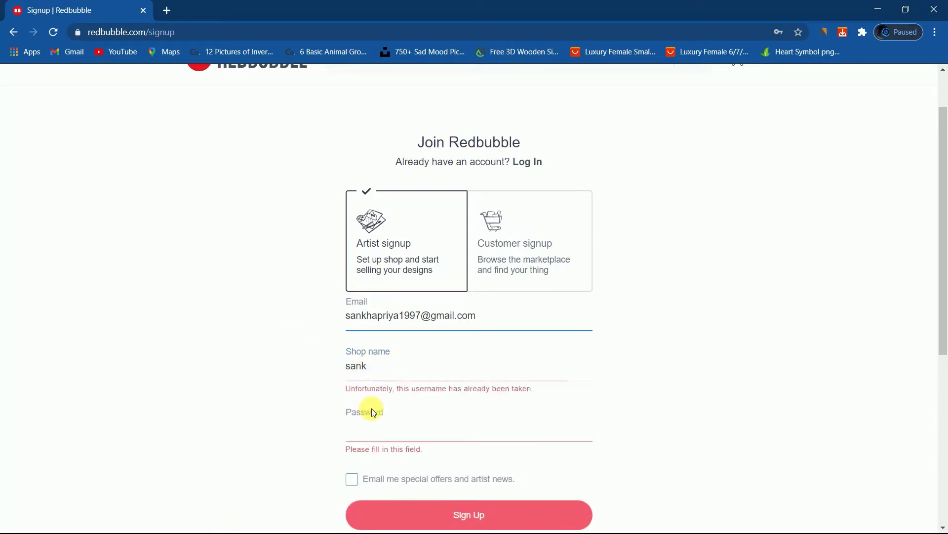
pyautogui.click(376, 427)
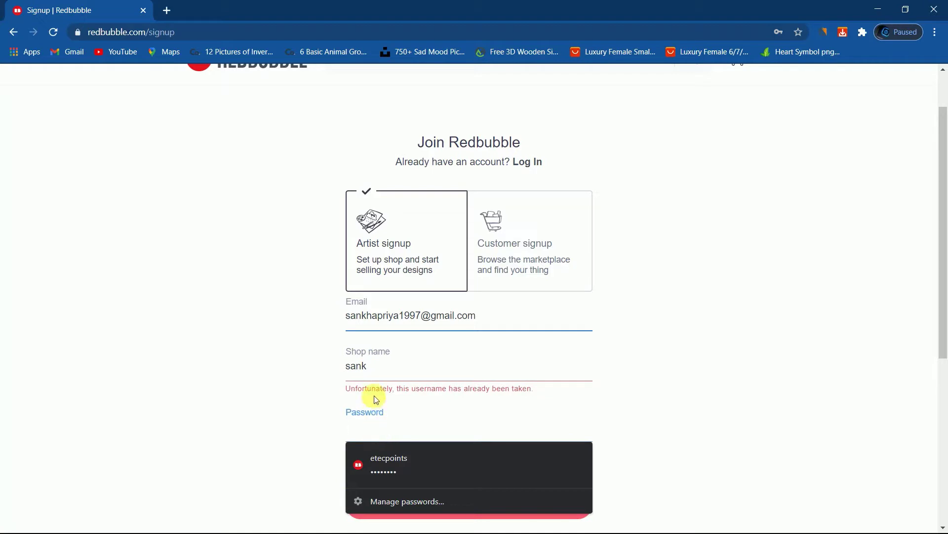
pyautogui.click(382, 369)
pyautogui.write('23')
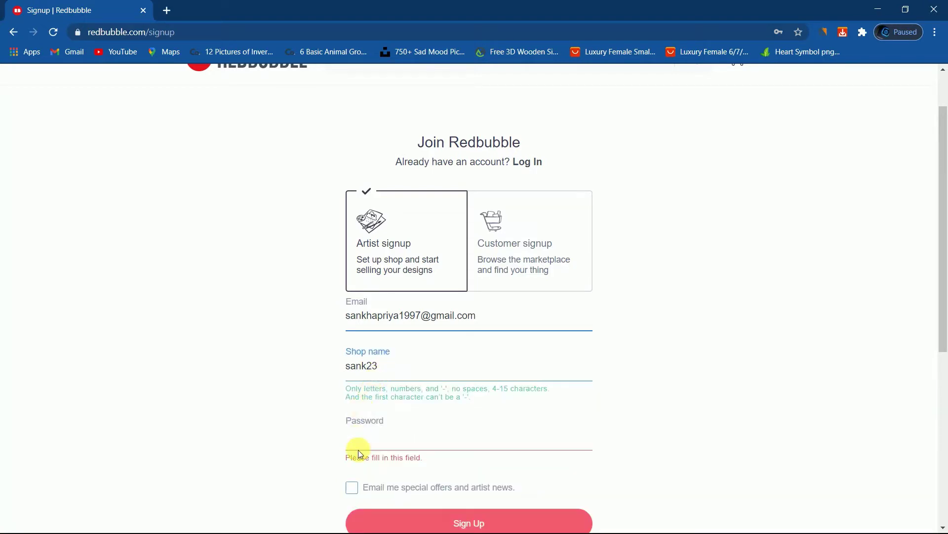
# Enter the account password, leave offer emails unticked, and submit the artist sign-up.
pyautogui.click(357, 447)
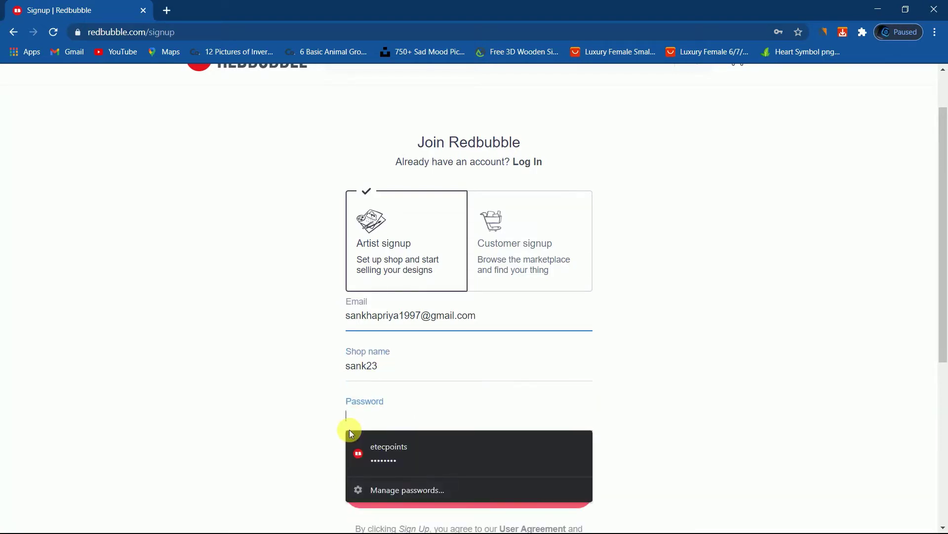
pyautogui.write('••')
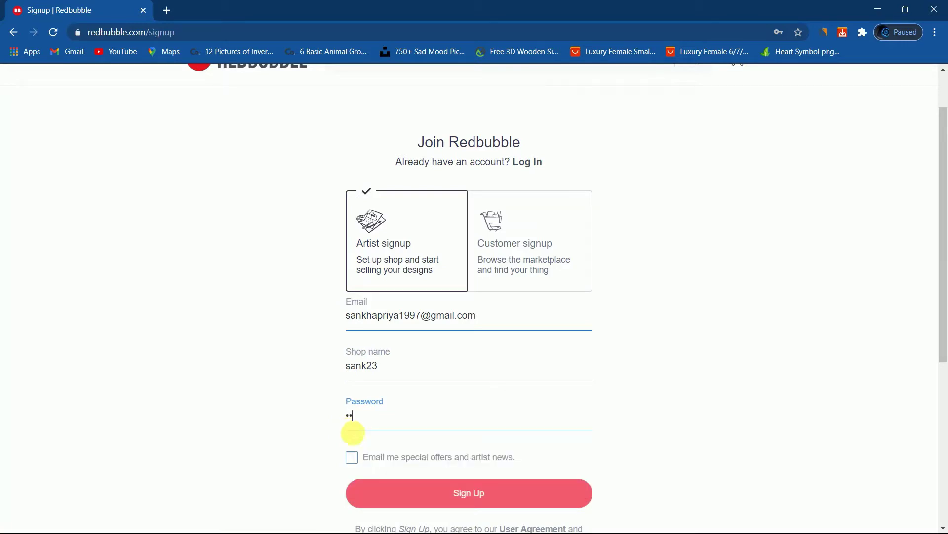
pyautogui.click(353, 458)
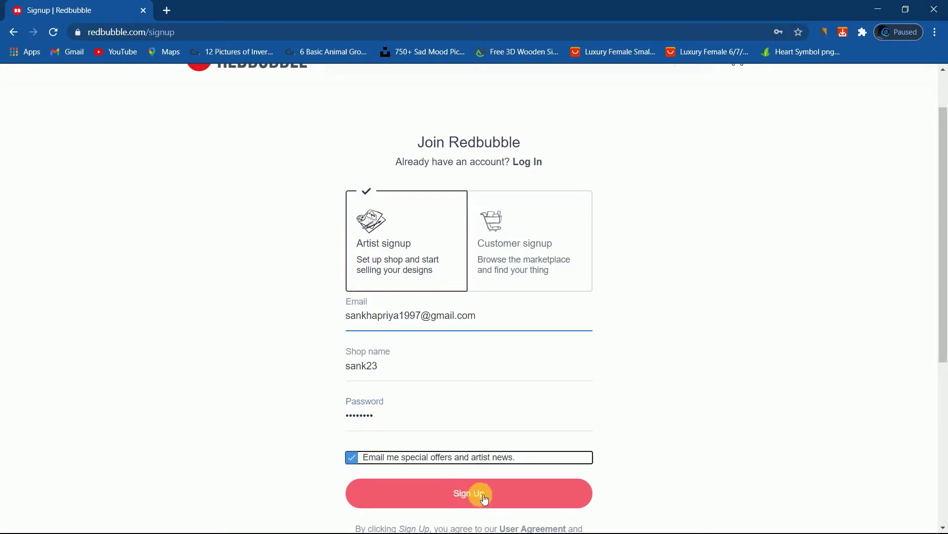
pyautogui.click(354, 460)
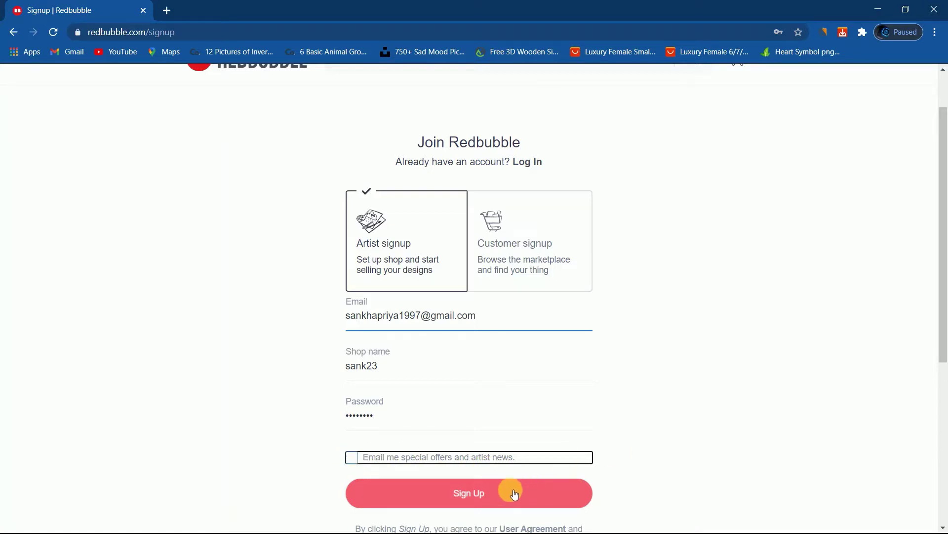
pyautogui.scroll(-3, 618, 445)
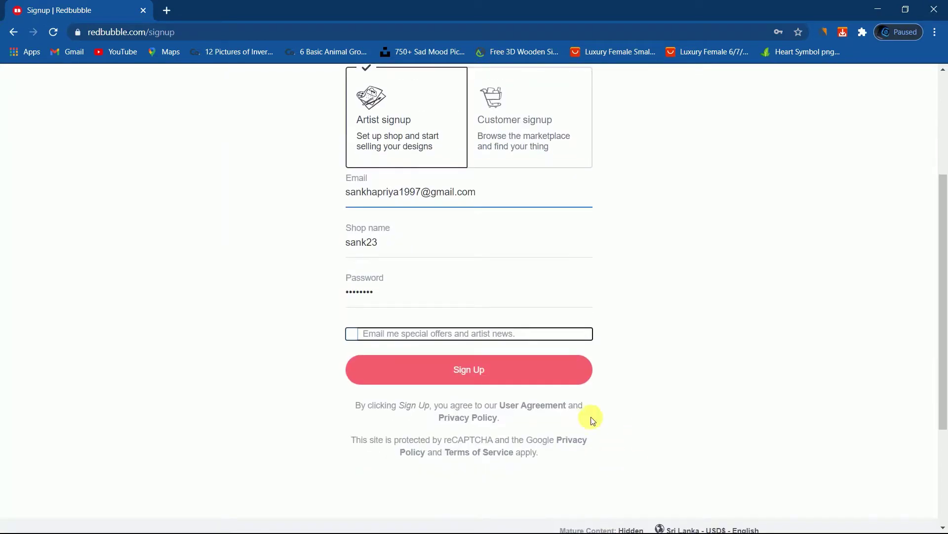
pyautogui.click(462, 367)
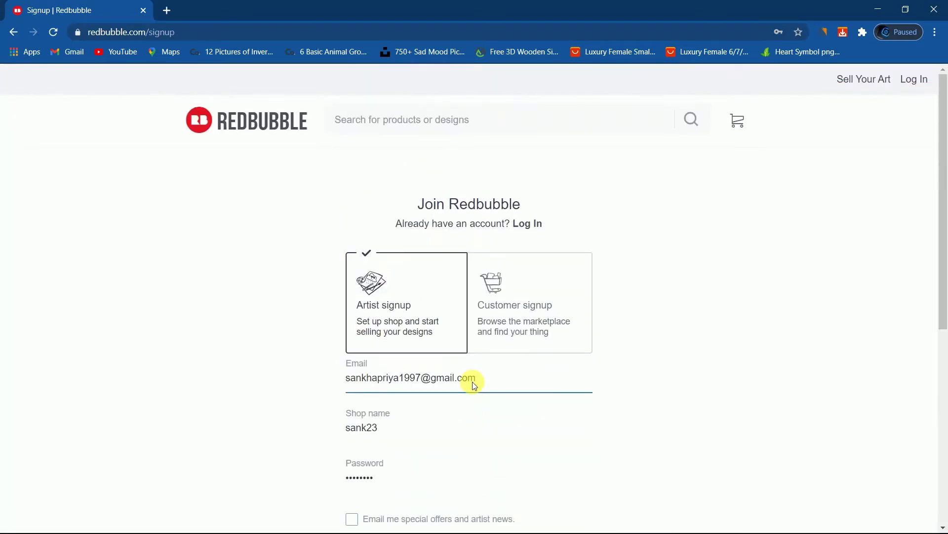
# Save the new account's password in Chrome and scroll the artist Dashboard.
pyautogui.scroll(-3, 473, 385)
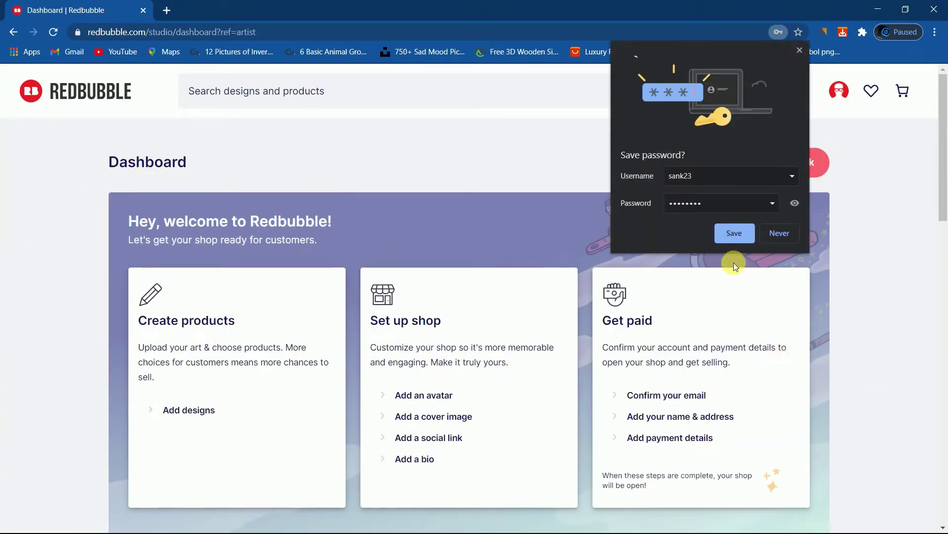
pyautogui.click(730, 230)
pyautogui.scroll(-3, 259, 244)
pyautogui.scroll(3, 254, 222)
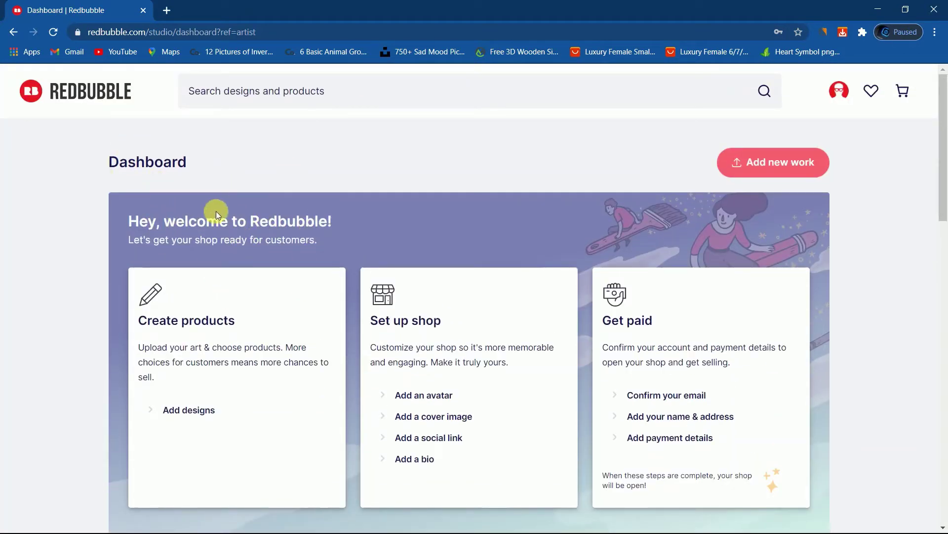
pyautogui.scroll(-1, 377, 278)
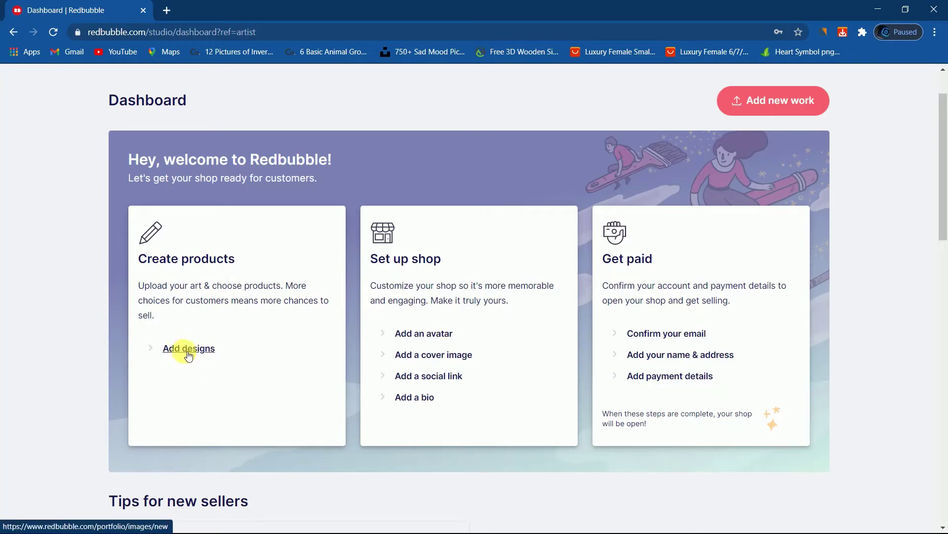
# Choose Add designs under Create products on the Dashboard.
pyautogui.click(189, 355)
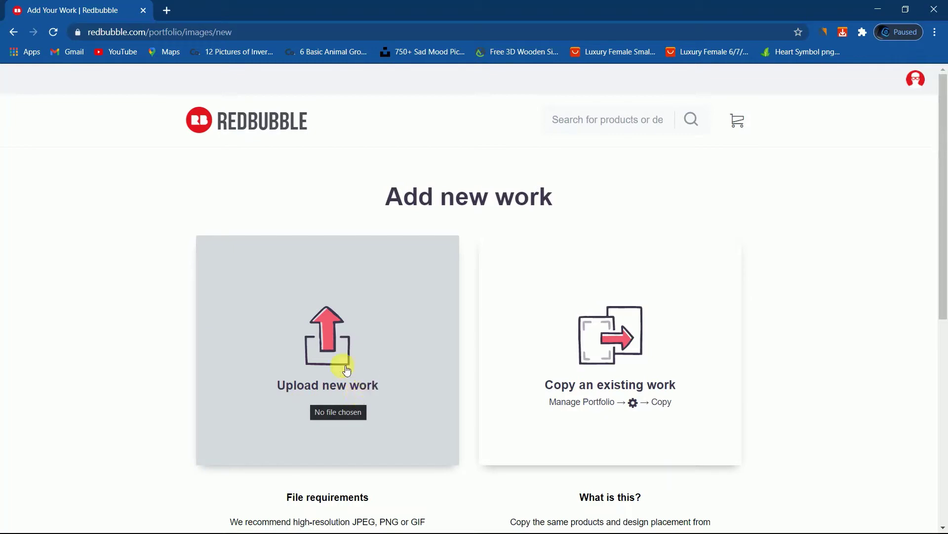
# Upload the 32580 wing image from the vintage-vector-wing folder as a new work.
pyautogui.click(330, 363)
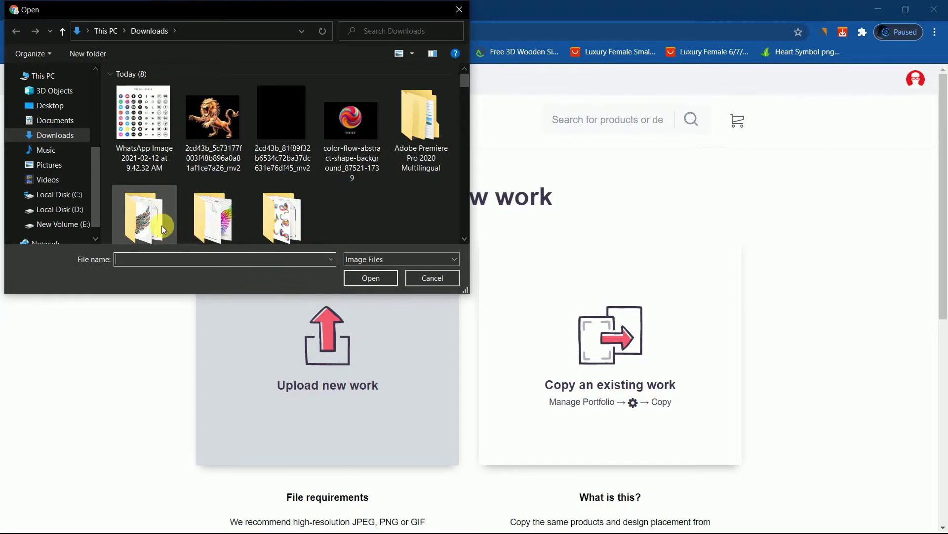
pyautogui.scroll(-1, 162, 226)
pyautogui.doubleClick(165, 197)
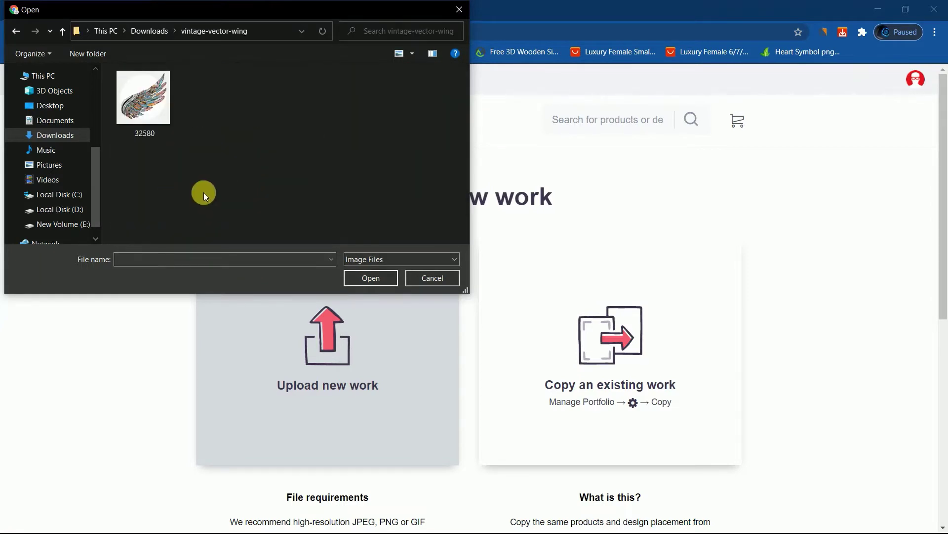
pyautogui.click(142, 127)
pyautogui.click(381, 279)
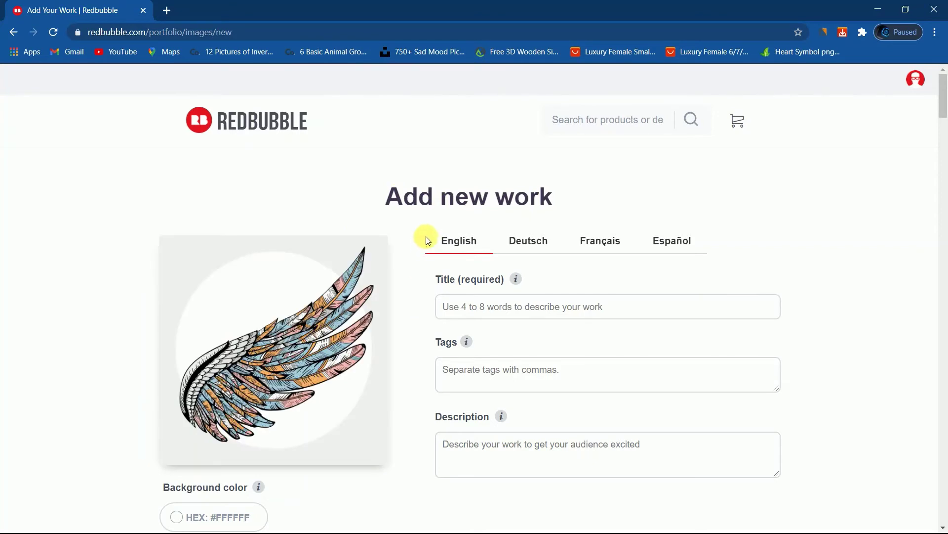
# Title the work 'fethers' and enter 'fethres' as its first tag.
pyautogui.scroll(-1, 563, 290)
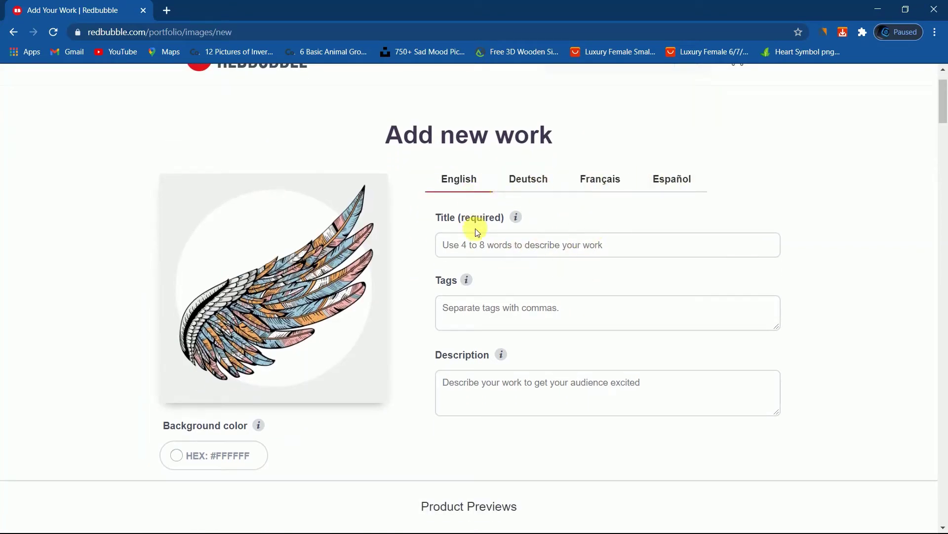
pyautogui.click(505, 247)
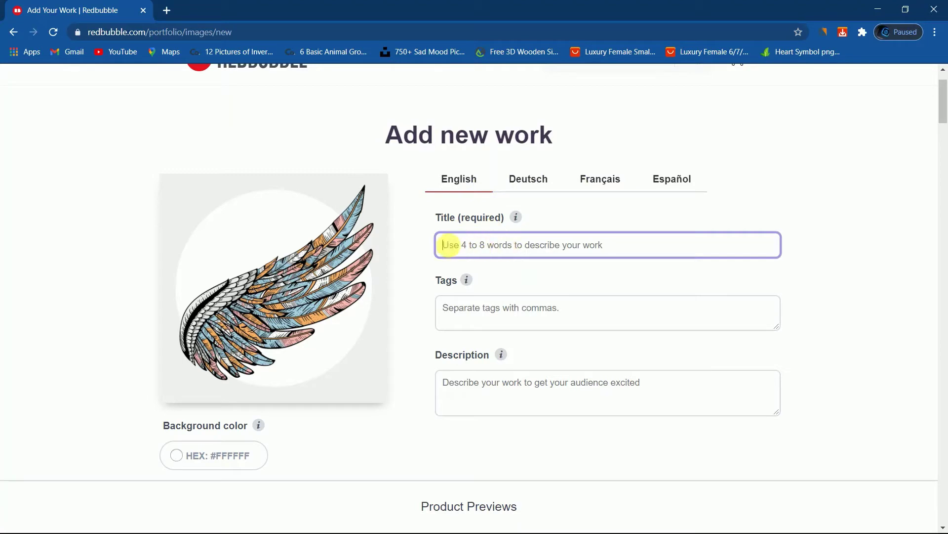
pyautogui.write('fether')
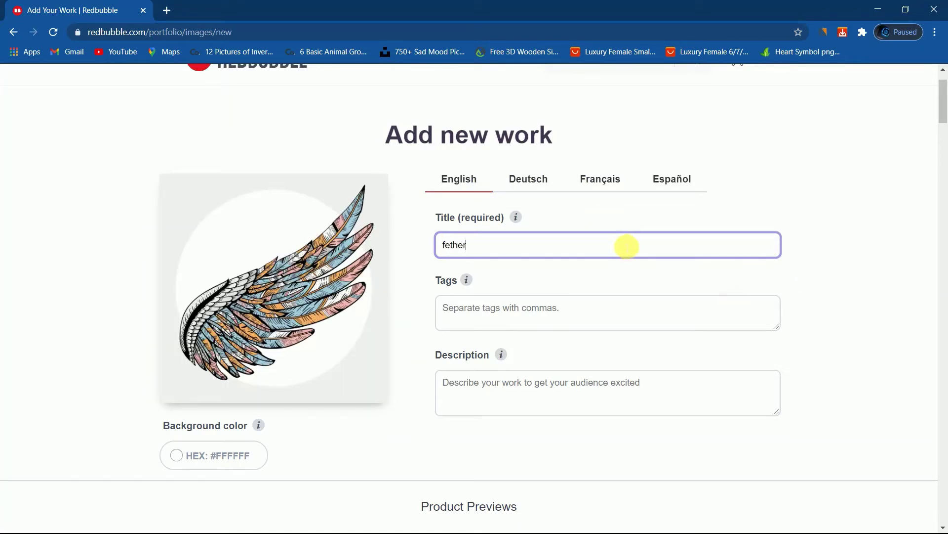
pyautogui.write('s')
pyautogui.click(556, 316)
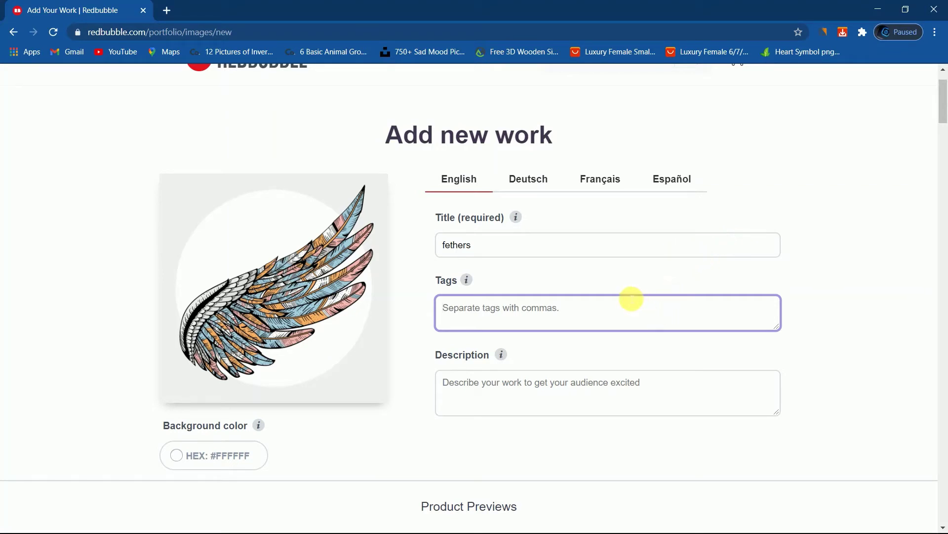
pyautogui.write('fethres,')
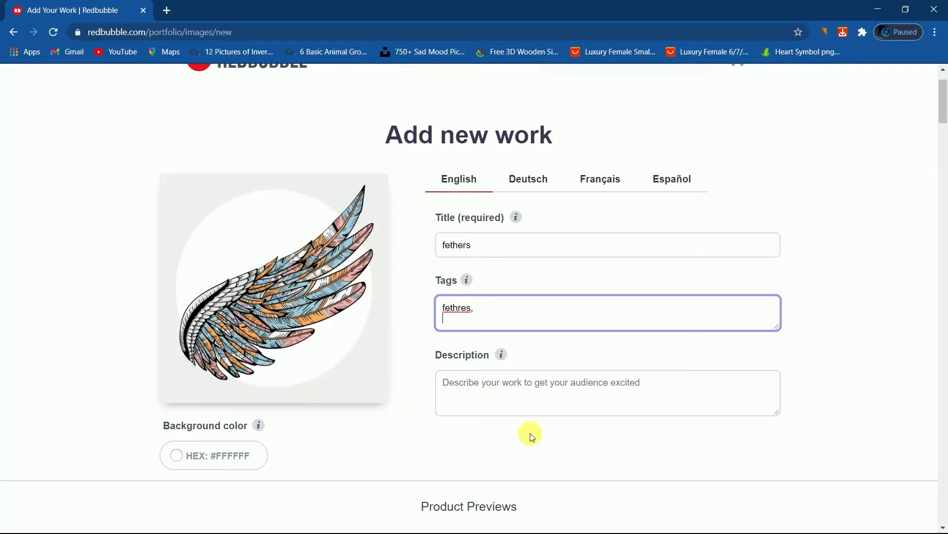
# Enable Standard Print Clothing (9/12) and disable Sleeveless Tops in the product previews.
pyautogui.scroll(-1, 471, 389)
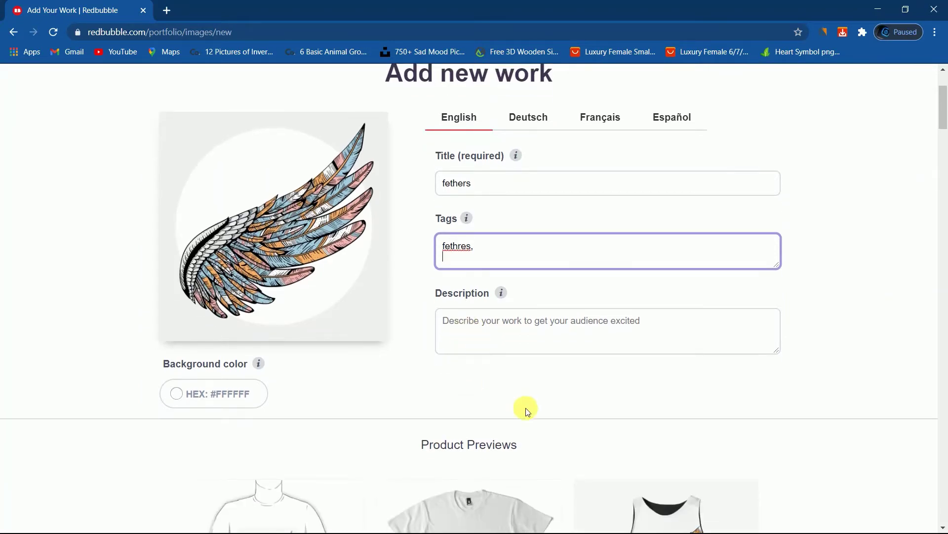
pyautogui.scroll(-3, 537, 381)
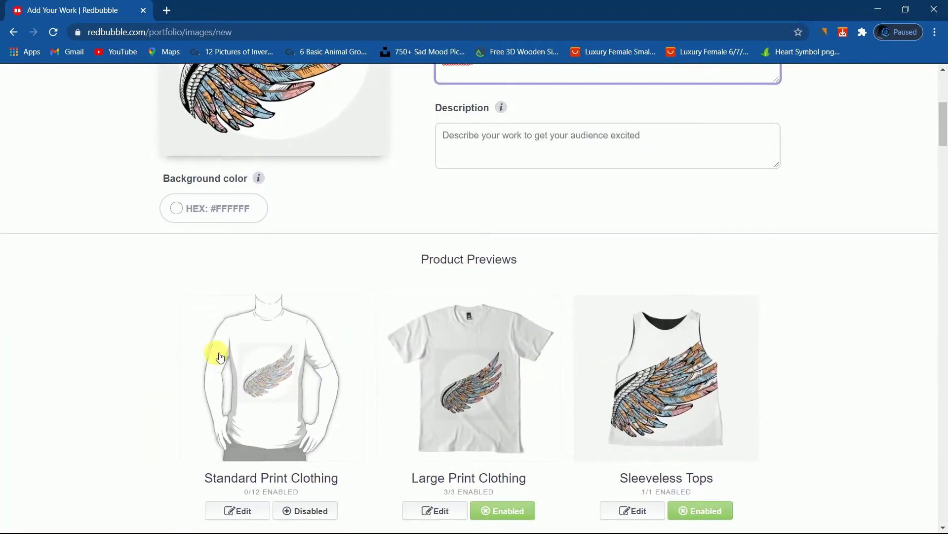
pyautogui.scroll(-5, 470, 303)
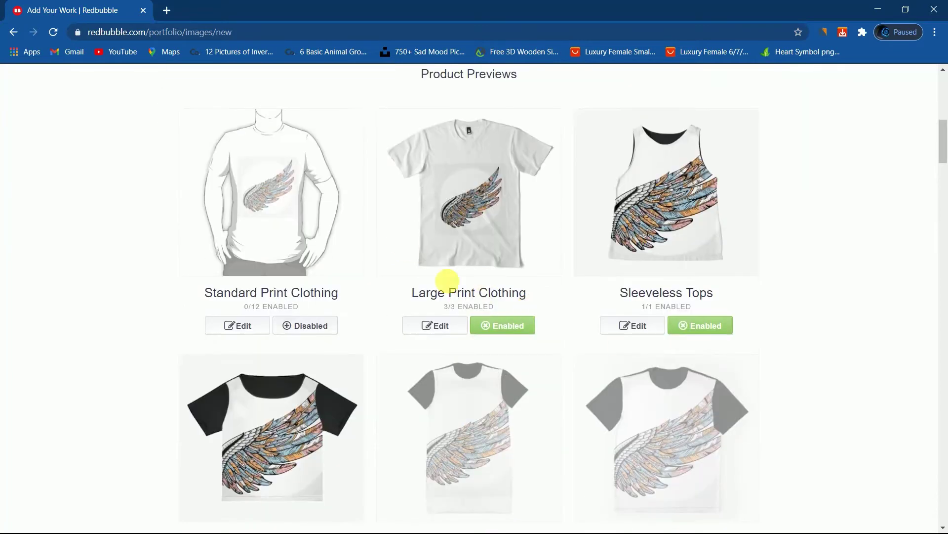
pyautogui.scroll(-2, 541, 268)
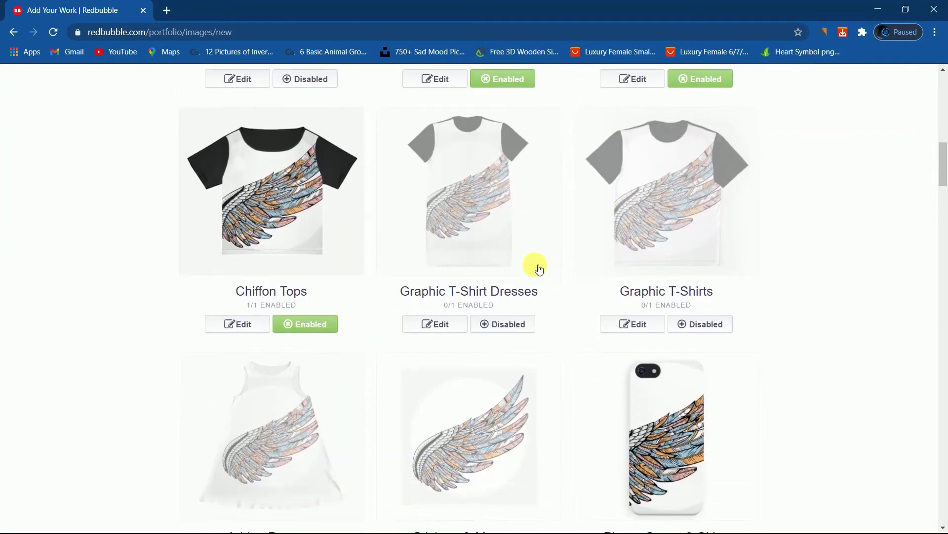
pyautogui.scroll(-6, 546, 265)
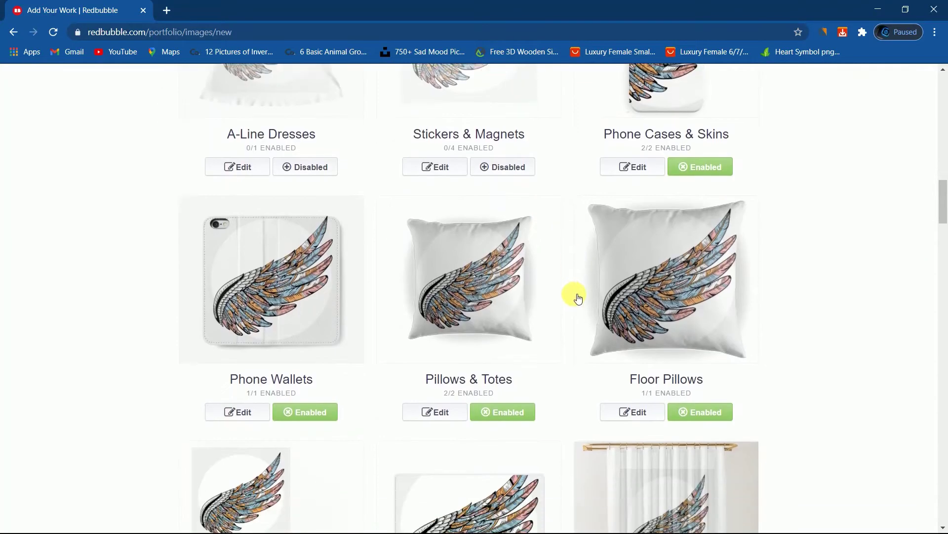
pyautogui.scroll(5, 574, 292)
pyautogui.scroll(8, 572, 282)
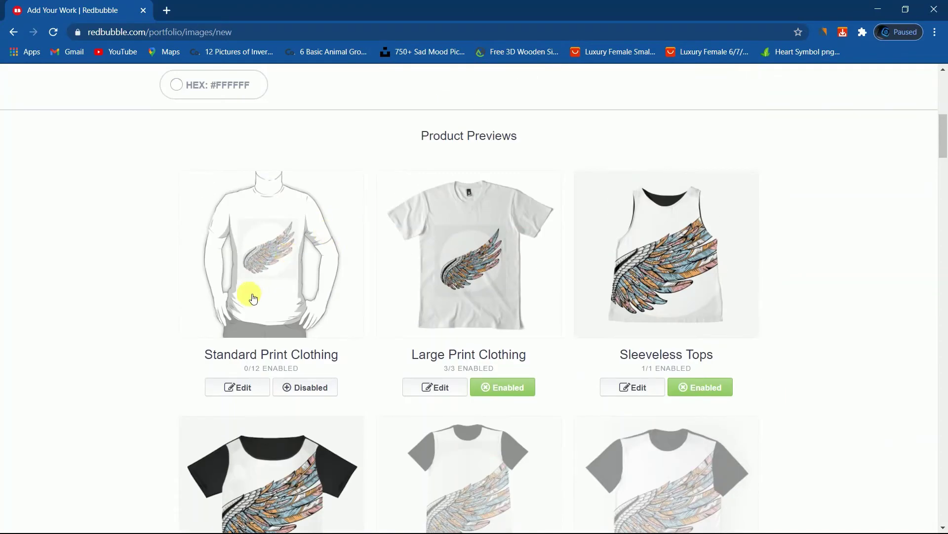
pyautogui.click(305, 387)
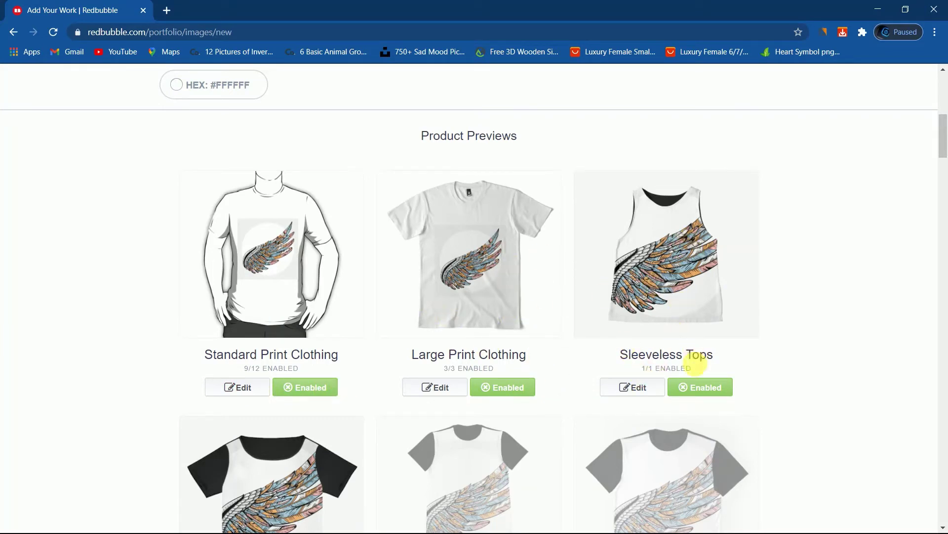
pyautogui.click(713, 395)
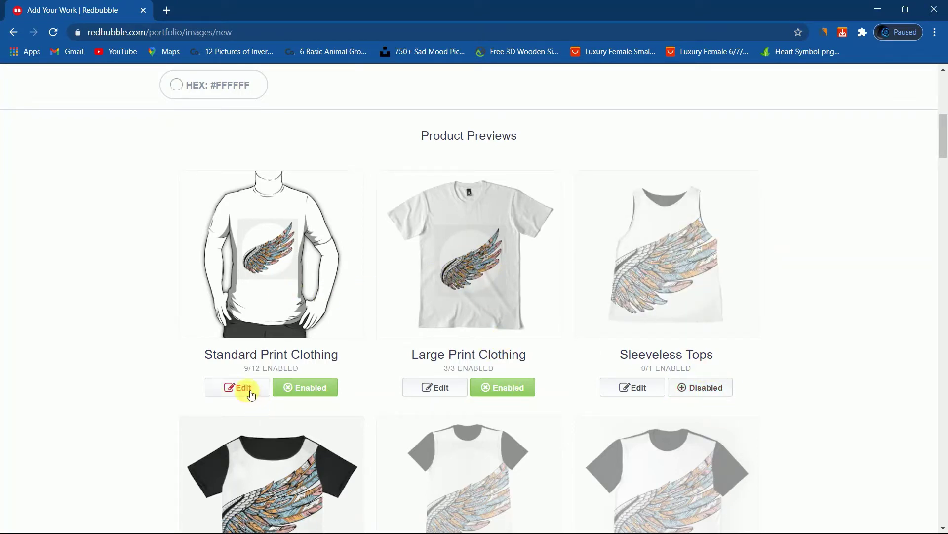
# Set the wing design's size on the Standard Print Clothing T-shirt to 51%.
pyautogui.moveTo(250, 387); pyautogui.dragTo(240, 387)
pyautogui.scroll(-3, 371, 349)
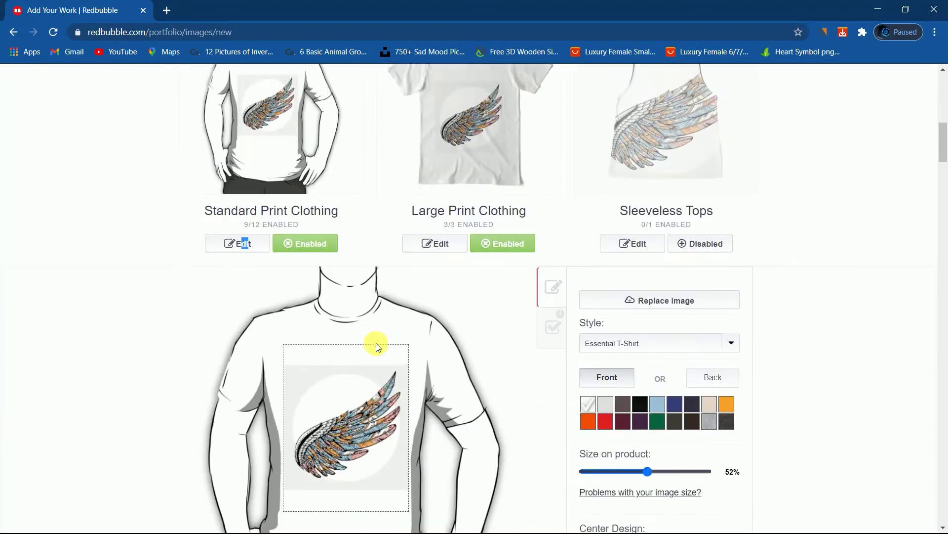
pyautogui.moveTo(646, 431); pyautogui.dragTo(647, 434)
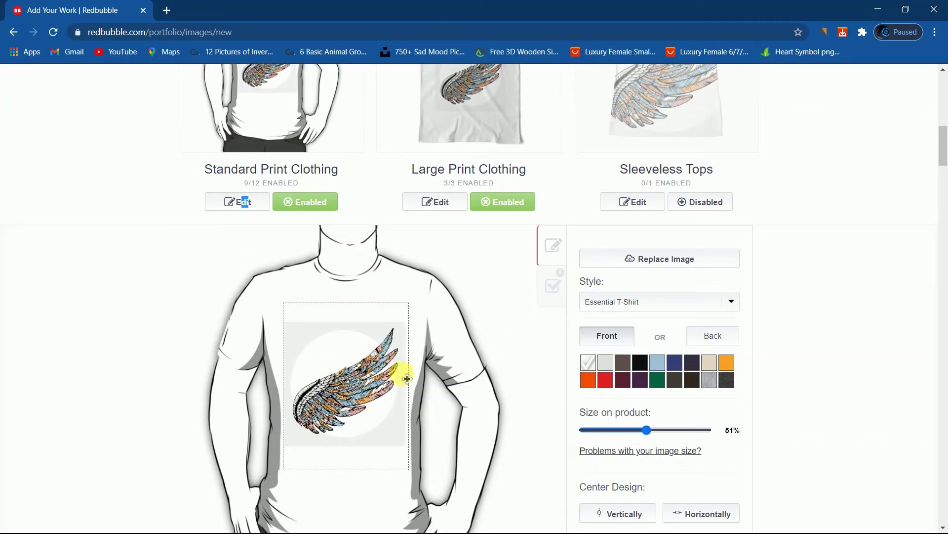
pyautogui.scroll(-5, 628, 371)
pyautogui.scroll(3, 622, 365)
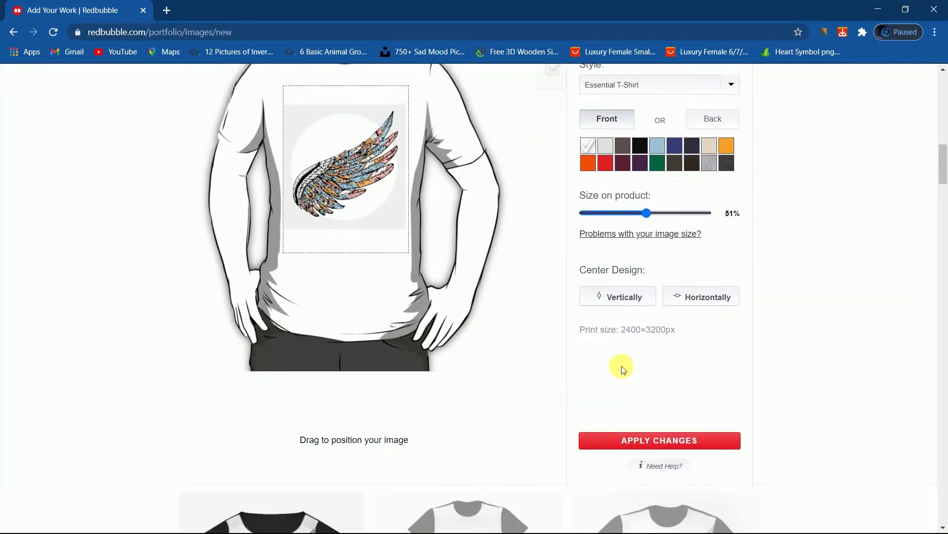
pyautogui.scroll(-3, 496, 226)
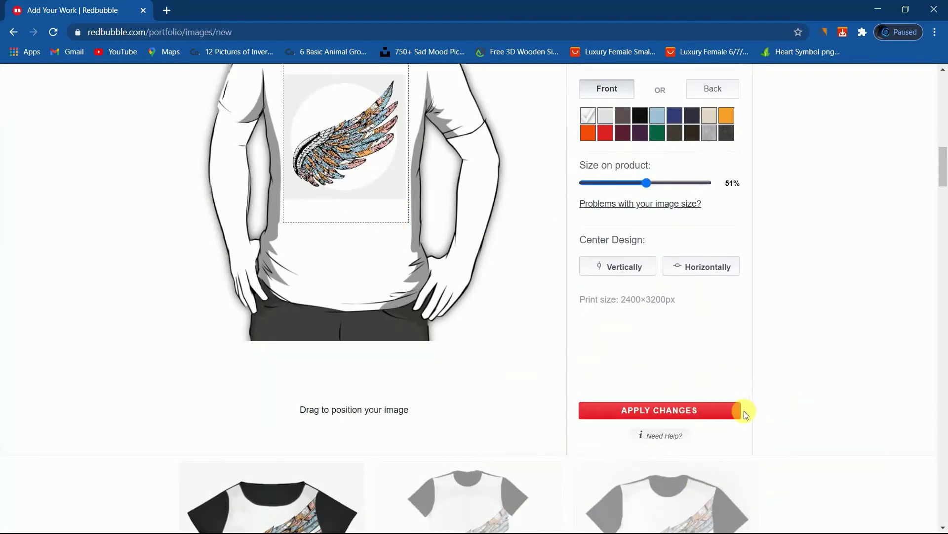
pyautogui.scroll(3, 801, 397)
pyautogui.scroll(-7, 684, 345)
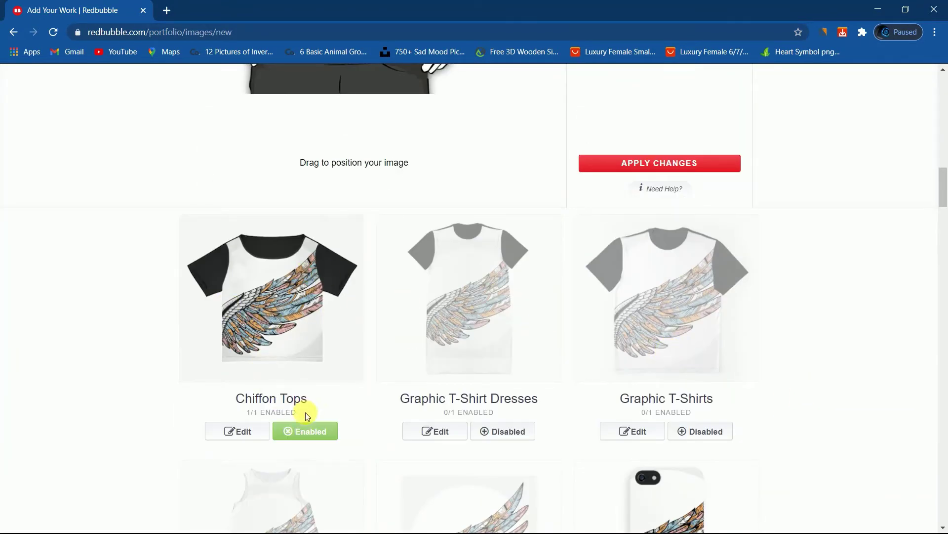
# Disable Chiffon Tops for the design.
pyautogui.click(306, 432)
pyautogui.scroll(-4, 620, 328)
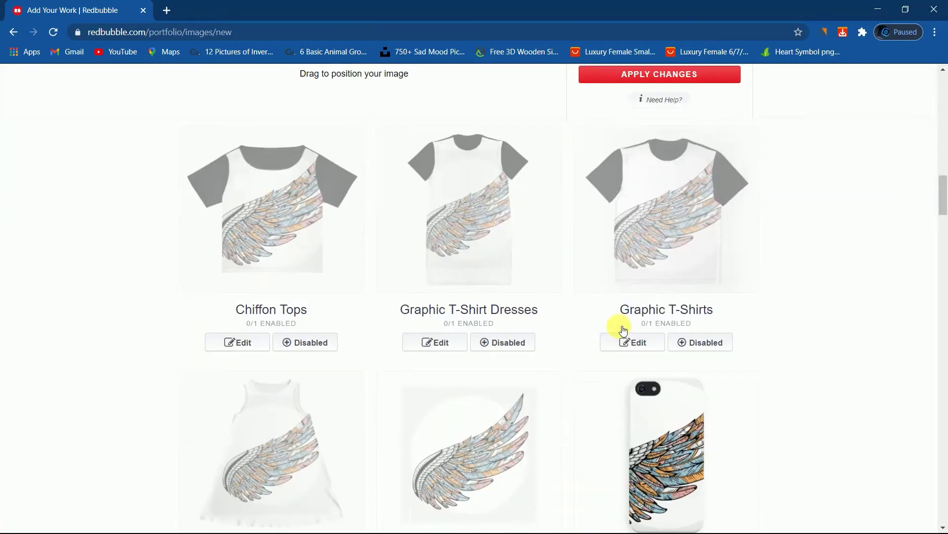
pyautogui.scroll(-4, 635, 317)
# Scale the wing on Phone Cases & Skins to 21% and apply the changes.
pyautogui.click(634, 368)
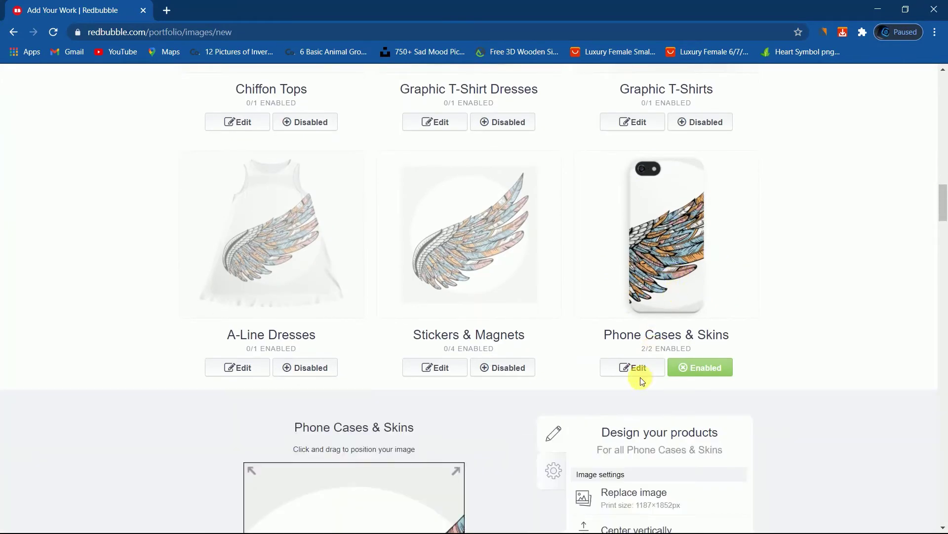
pyautogui.scroll(-6, 617, 346)
pyautogui.moveTo(663, 328); pyautogui.dragTo(637, 330)
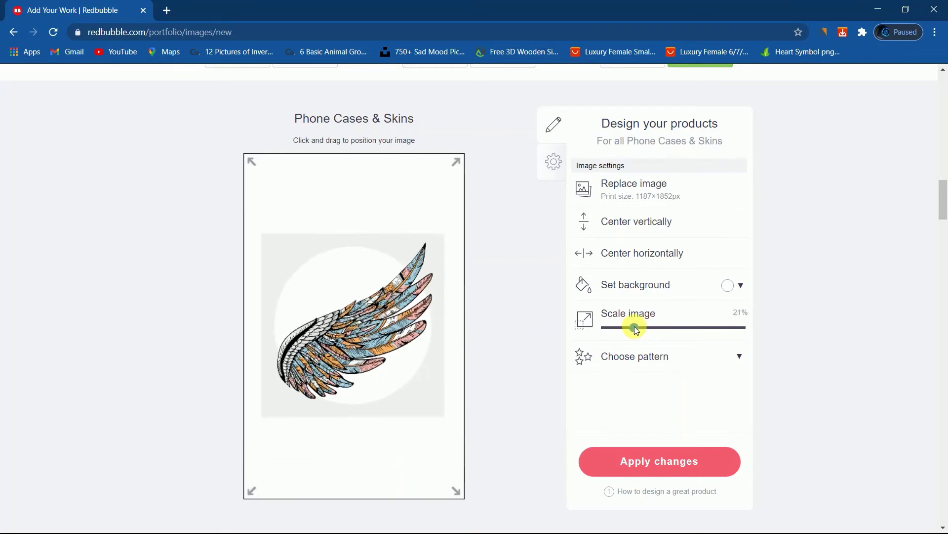
pyautogui.click(666, 462)
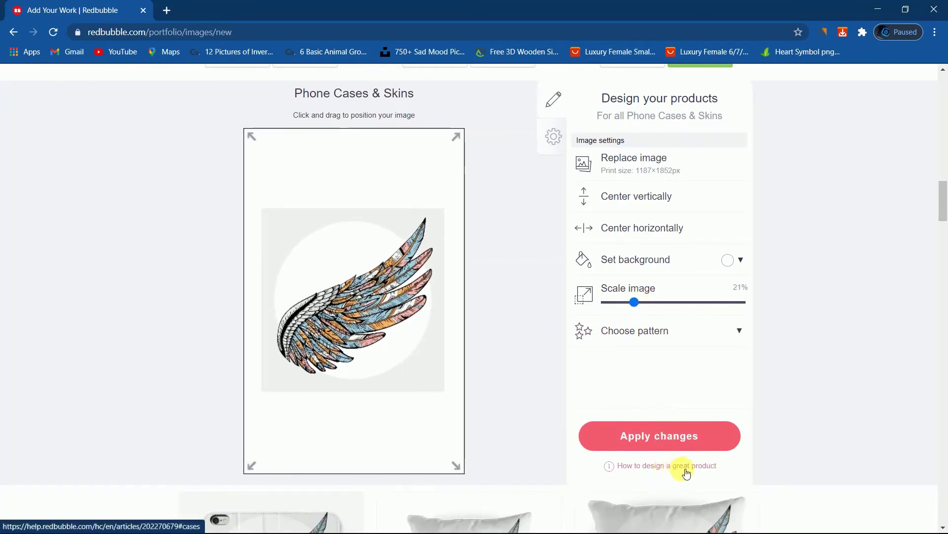
pyautogui.scroll(10, 698, 352)
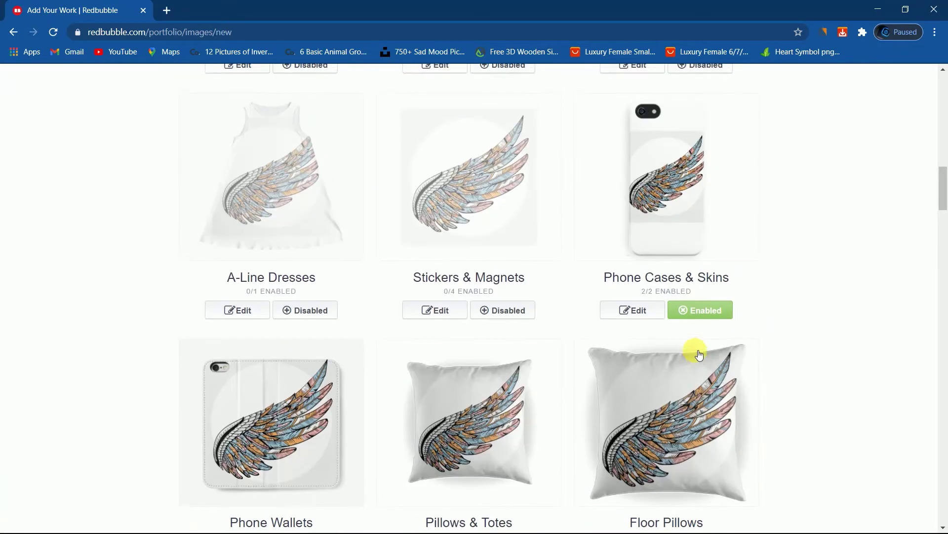
pyautogui.scroll(-4, 684, 404)
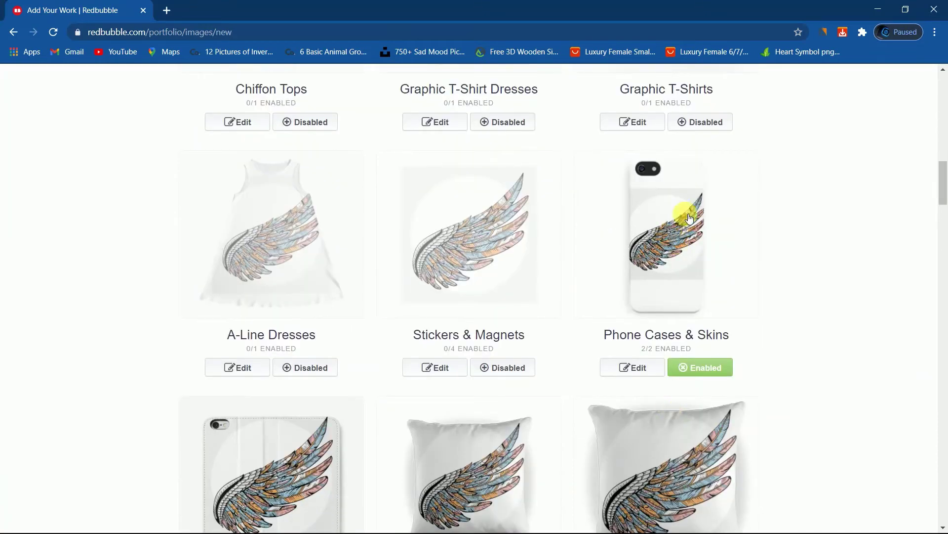
pyautogui.scroll(-5, 509, 288)
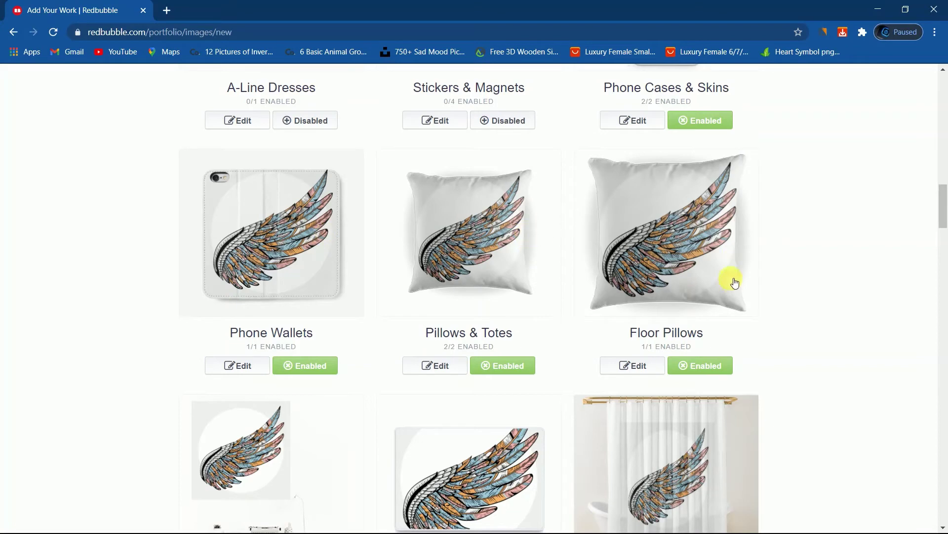
pyautogui.scroll(-5, 276, 233)
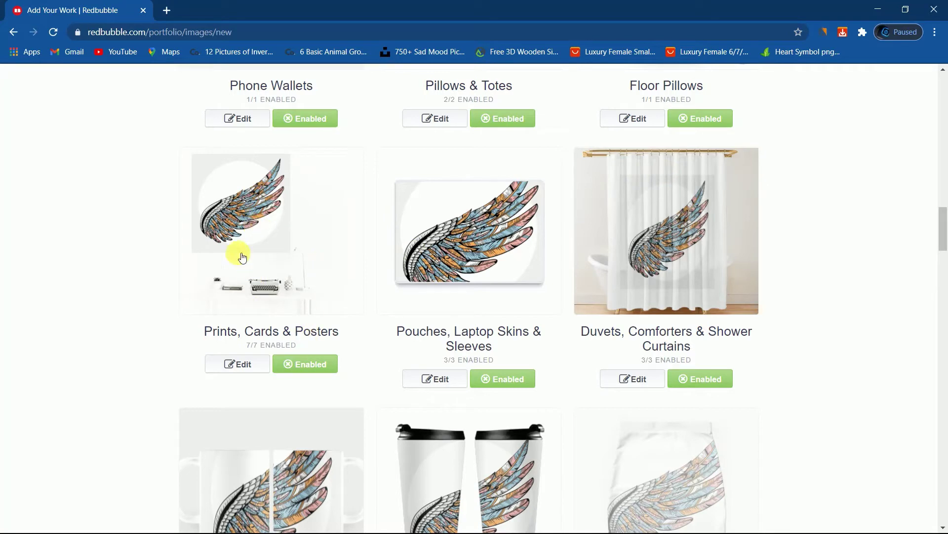
pyautogui.scroll(-5, 264, 289)
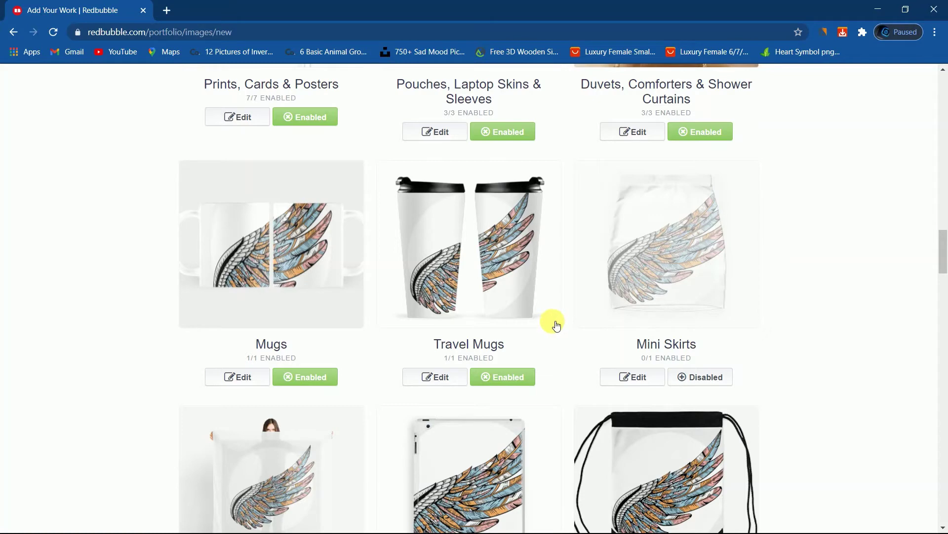
pyautogui.scroll(-4, 554, 321)
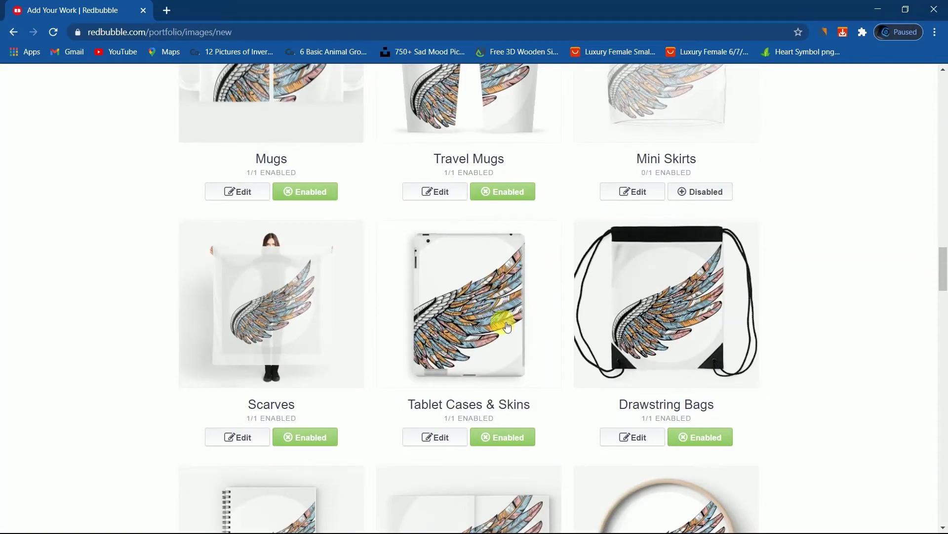
pyautogui.scroll(1, 508, 319)
pyautogui.scroll(-4, 507, 311)
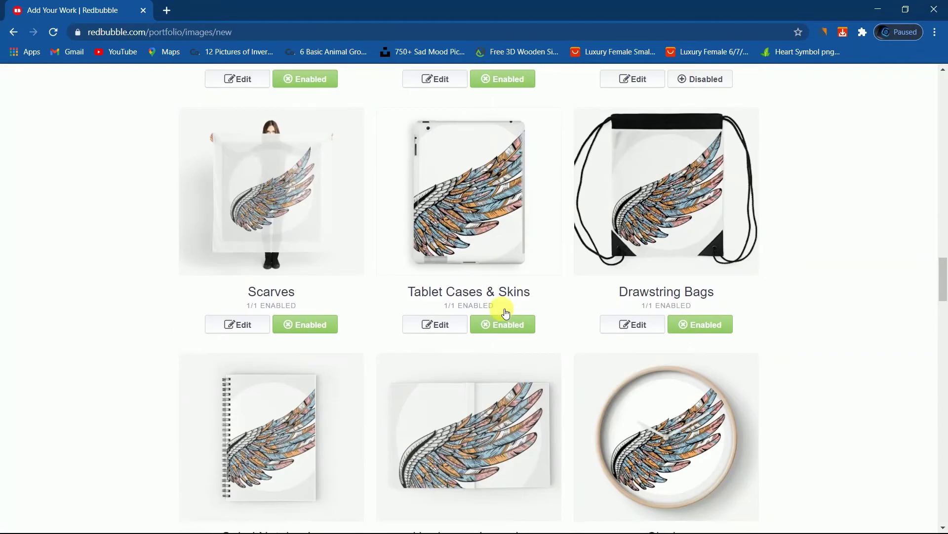
pyautogui.scroll(-3, 507, 311)
pyautogui.scroll(-2, 559, 237)
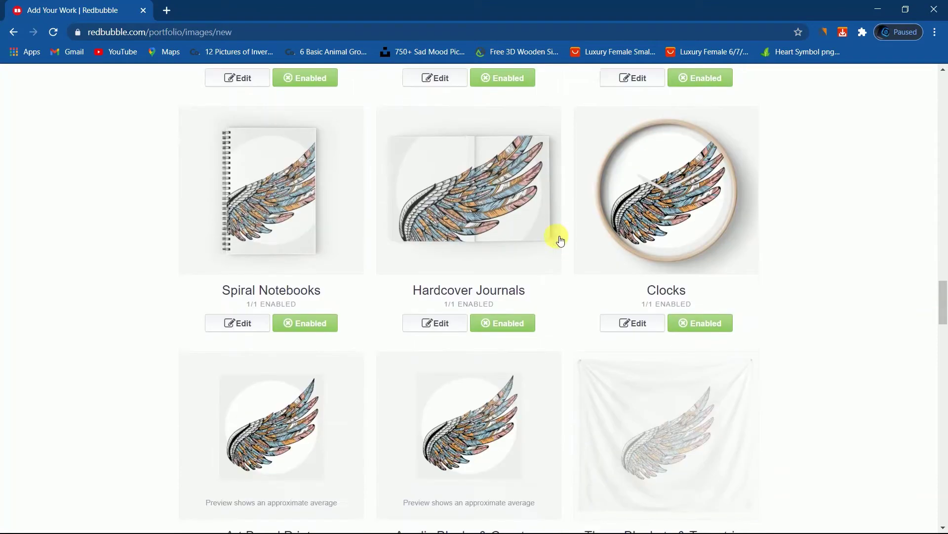
pyautogui.scroll(-4, 593, 239)
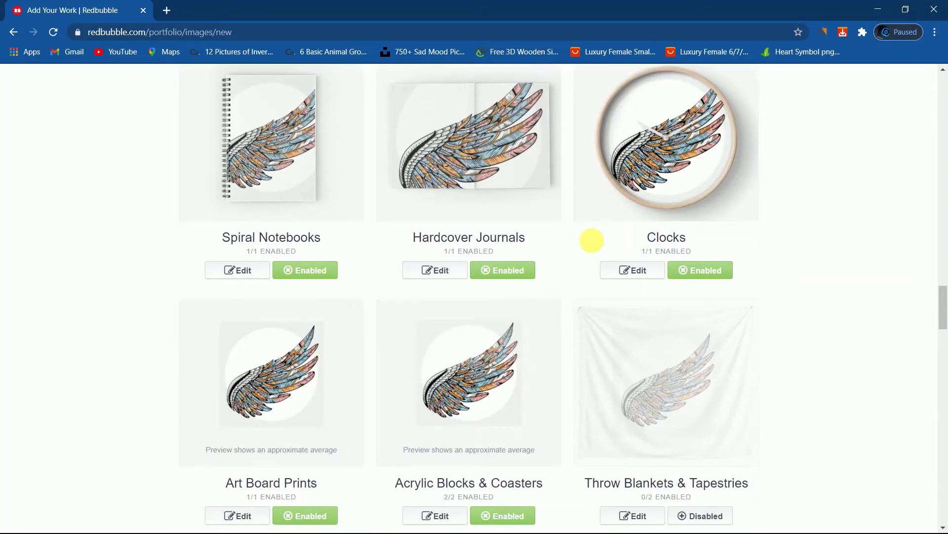
pyautogui.scroll(-4, 593, 248)
pyautogui.scroll(-5, 511, 252)
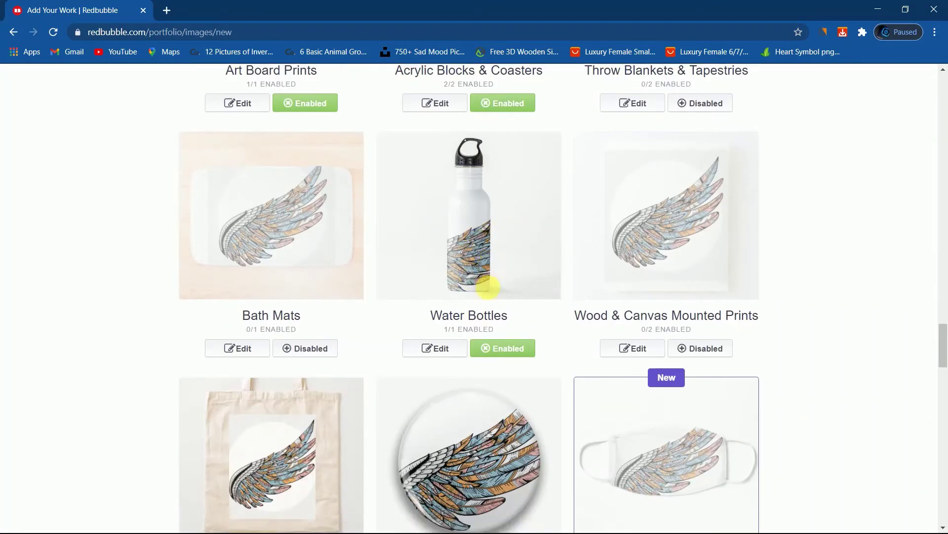
pyautogui.scroll(-11, 484, 297)
pyautogui.scroll(-6, 479, 282)
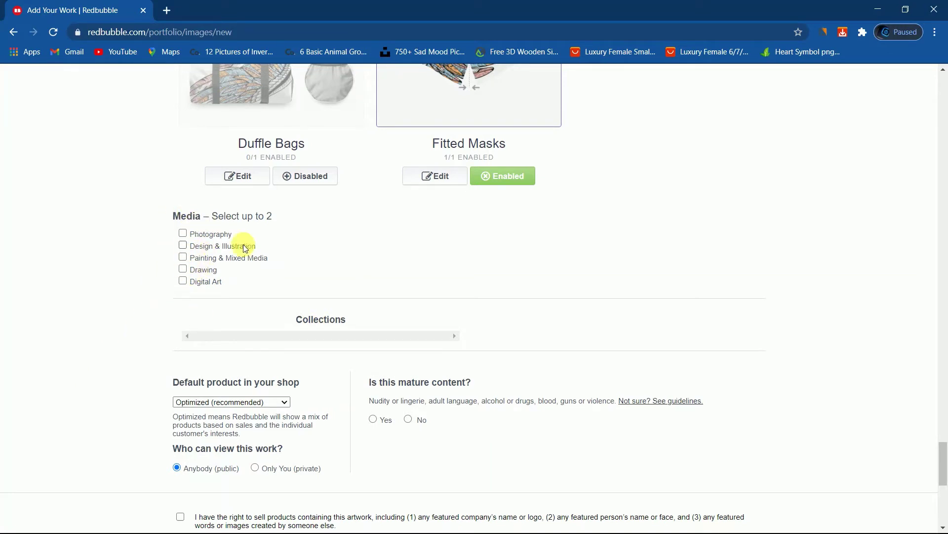
# Confirm the right to sell the wing artwork and save it as a new work.
pyautogui.scroll(2, 444, 220)
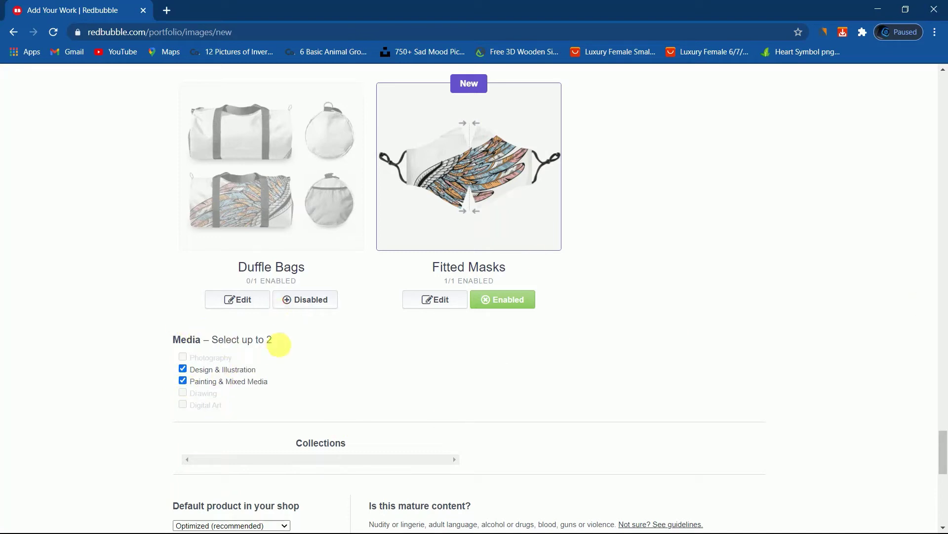
pyautogui.scroll(-3, 345, 286)
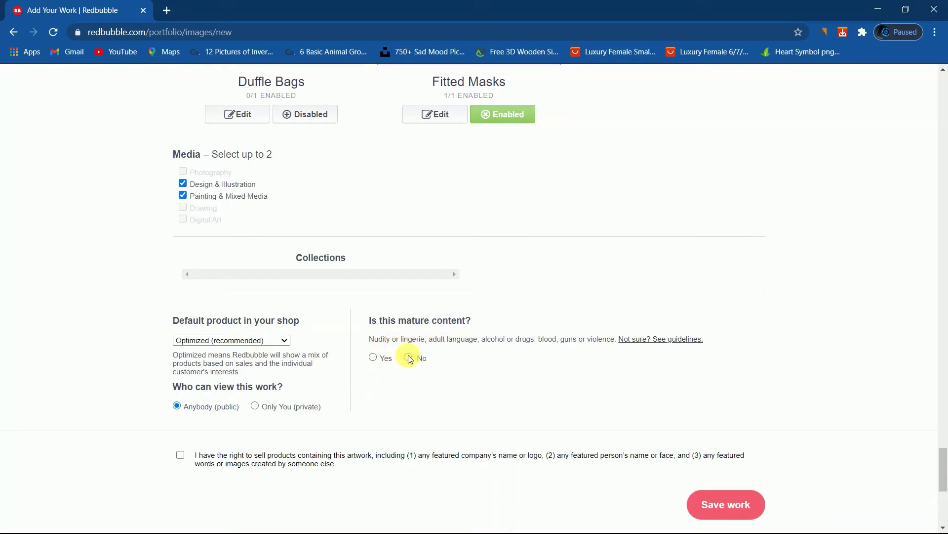
pyautogui.scroll(-3, 218, 382)
pyautogui.click(181, 271)
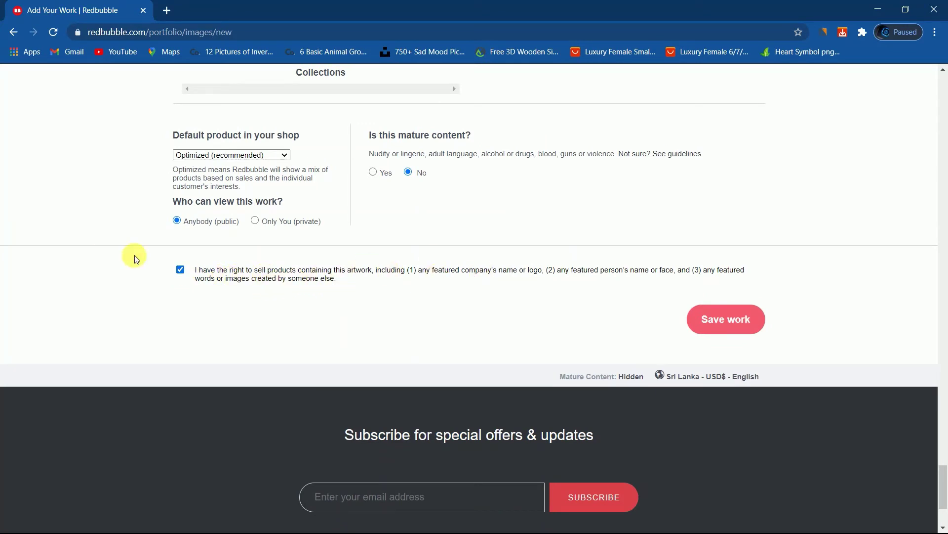
pyautogui.click(733, 320)
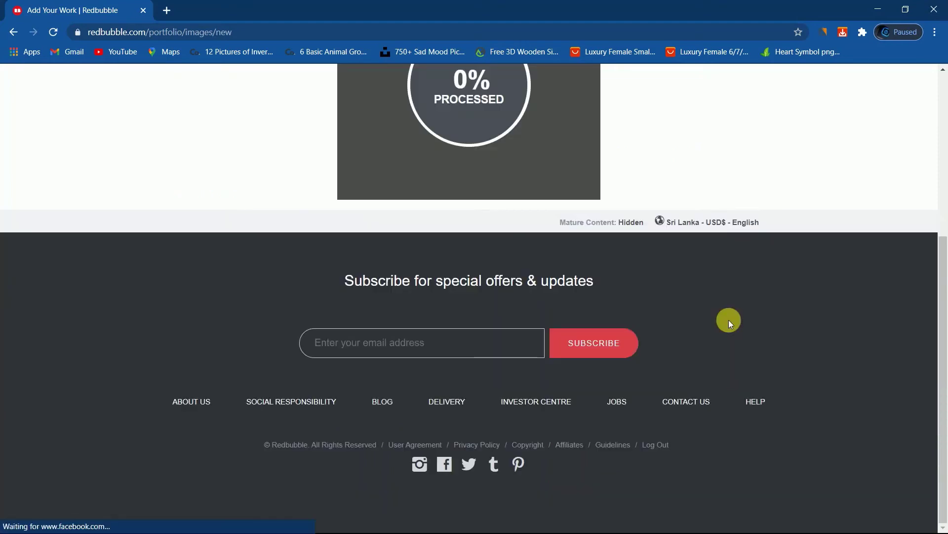
# Wait for the 'fethers' upload to finish processing and reach the Promote page.
pyautogui.scroll(4, 728, 320)
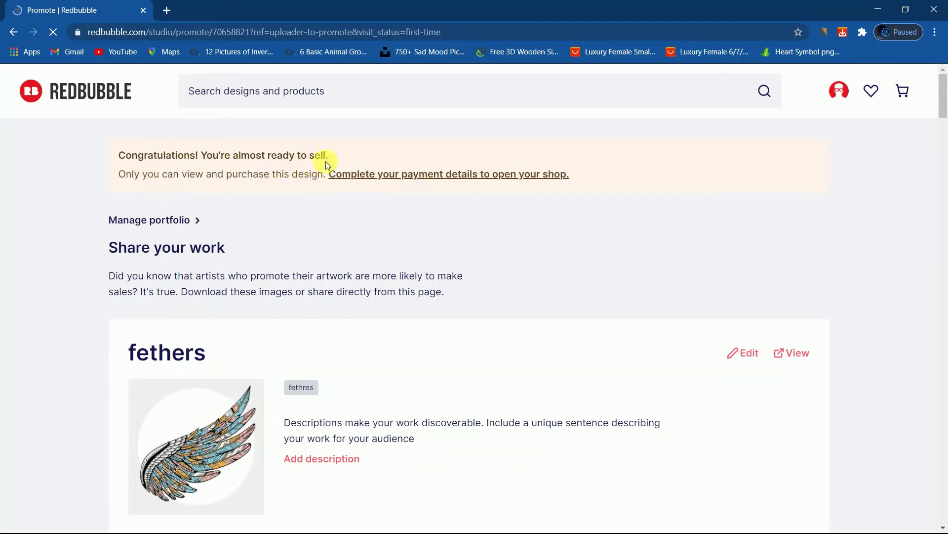
pyautogui.scroll(-3, 214, 197)
pyautogui.scroll(3, 243, 205)
pyautogui.scroll(-6, 299, 204)
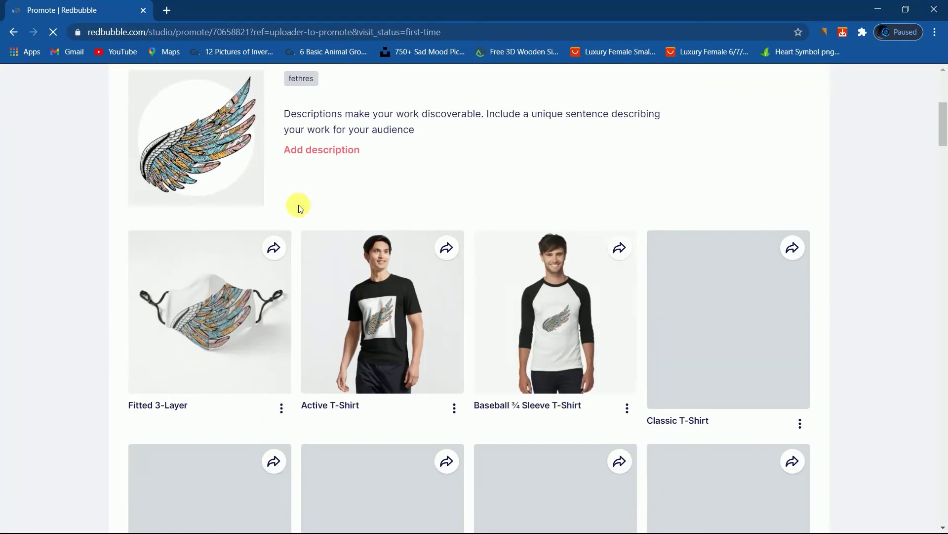
pyautogui.scroll(-4, 513, 250)
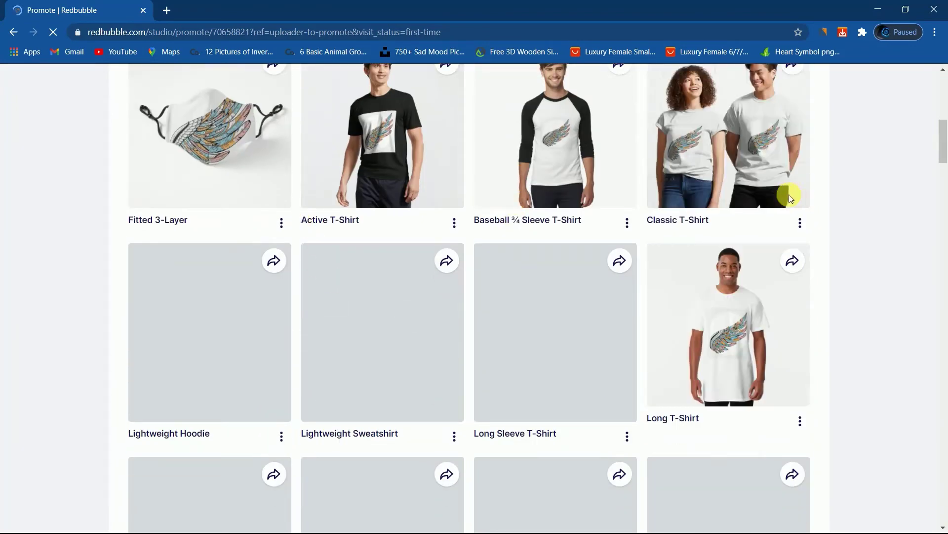
pyautogui.scroll(2, 780, 197)
pyautogui.scroll(1, 781, 198)
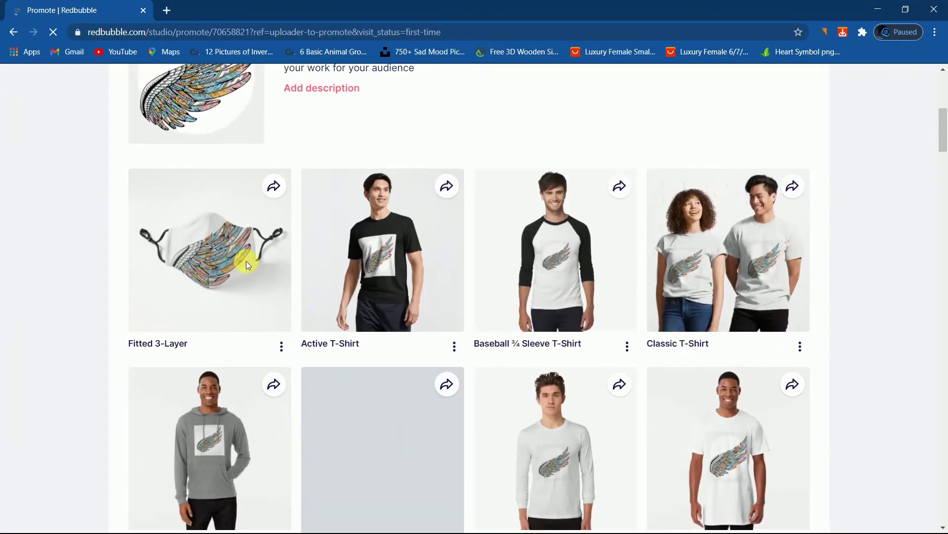
pyautogui.scroll(-5, 459, 273)
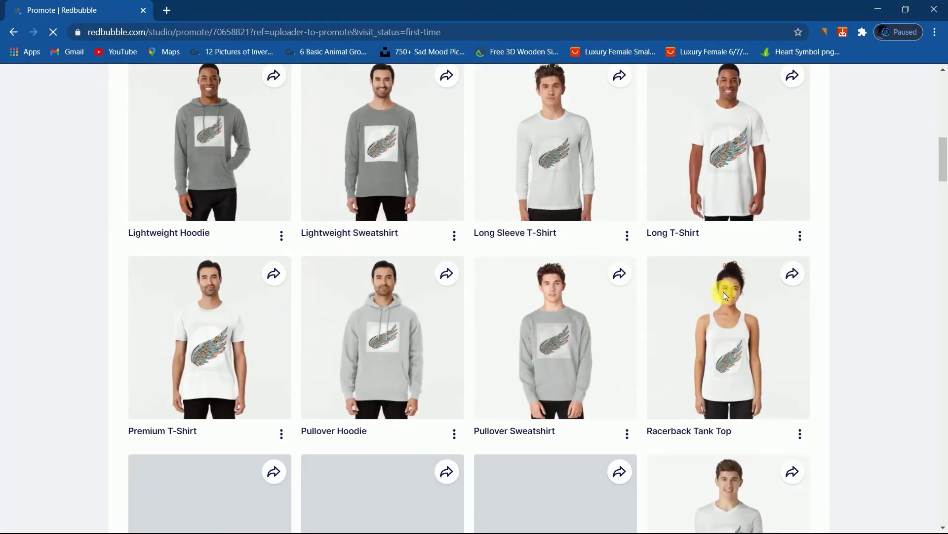
pyautogui.scroll(-3, 722, 279)
pyautogui.scroll(-9, 364, 364)
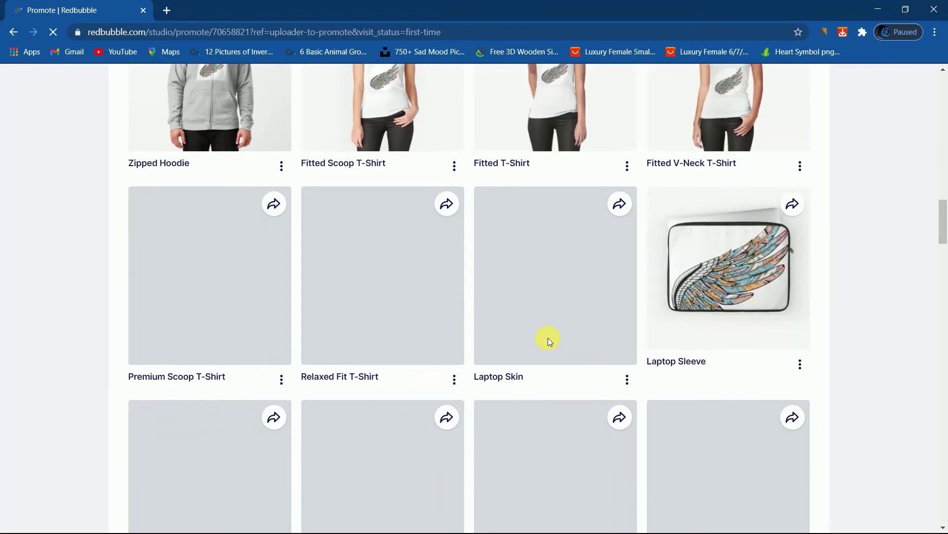
pyautogui.scroll(-2, 549, 336)
pyautogui.scroll(14, 551, 392)
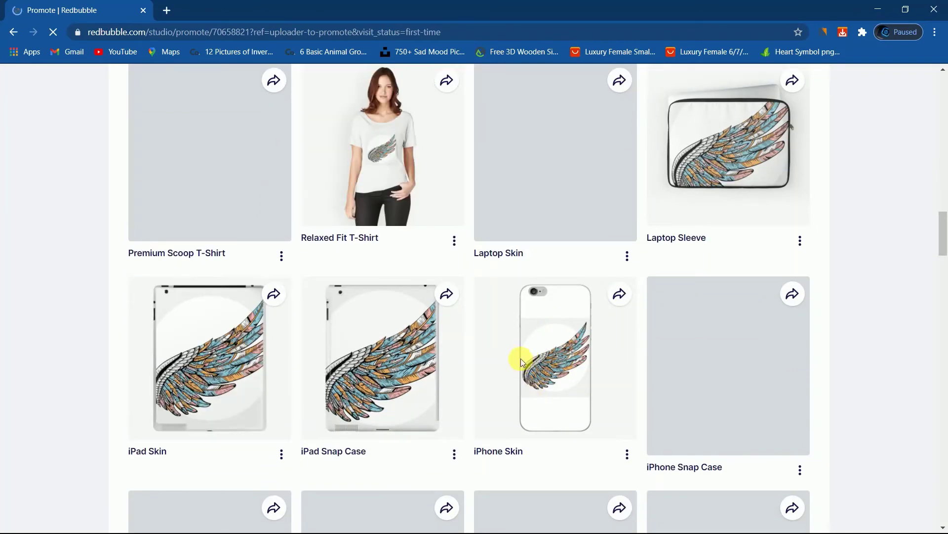
pyautogui.scroll(10, 471, 307)
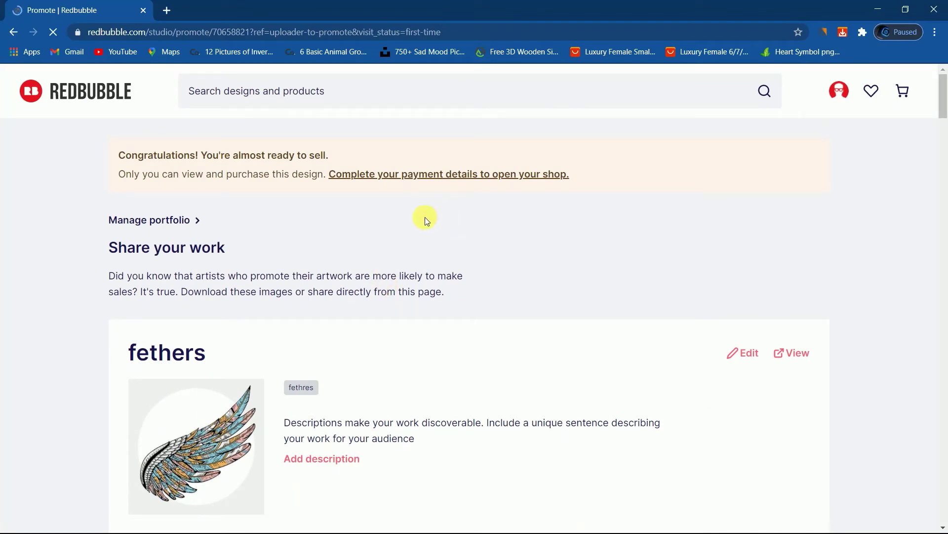
pyautogui.click(464, 178)
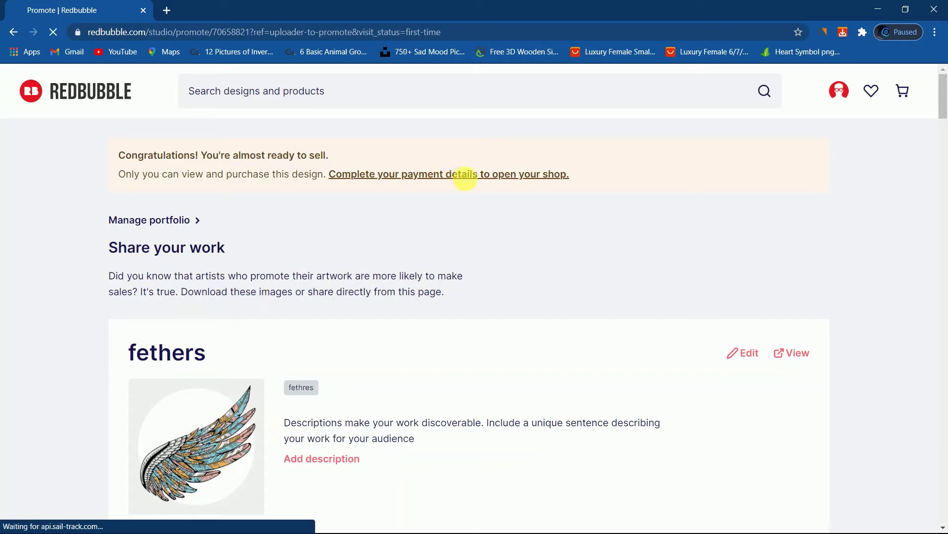
# Open the payment details form and move past the first and last name fields to Getting Paid.
pyautogui.moveTo(455, 188)
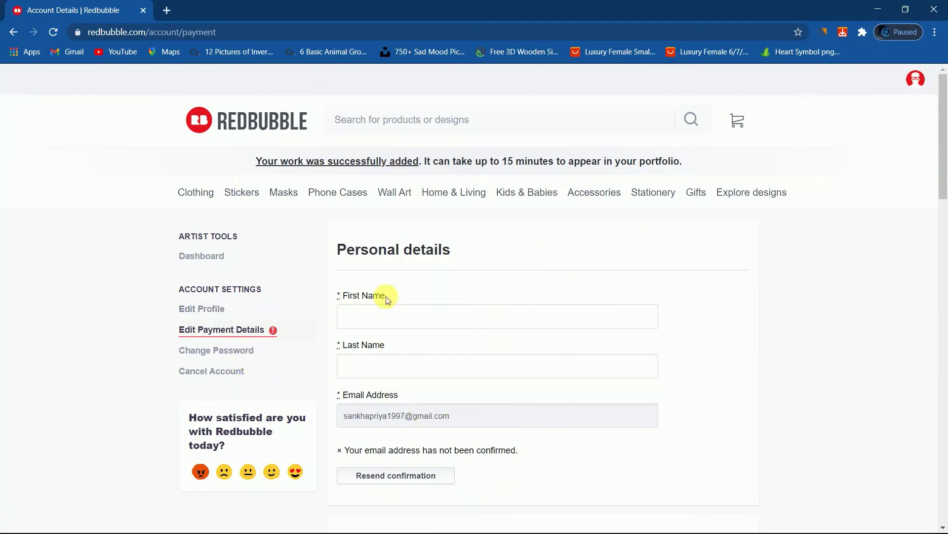
pyautogui.scroll(-3, 384, 297)
pyautogui.click(420, 192)
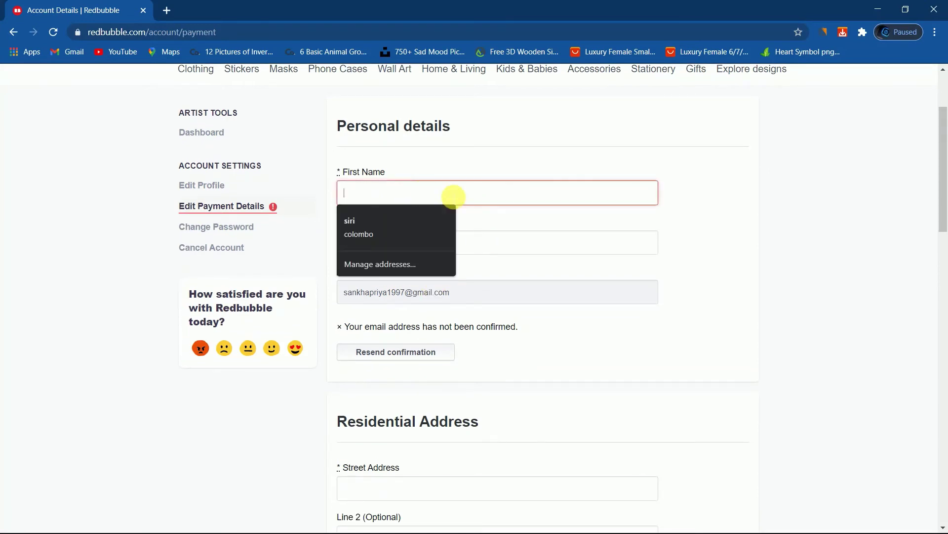
pyautogui.click(531, 251)
pyautogui.scroll(-3, 607, 341)
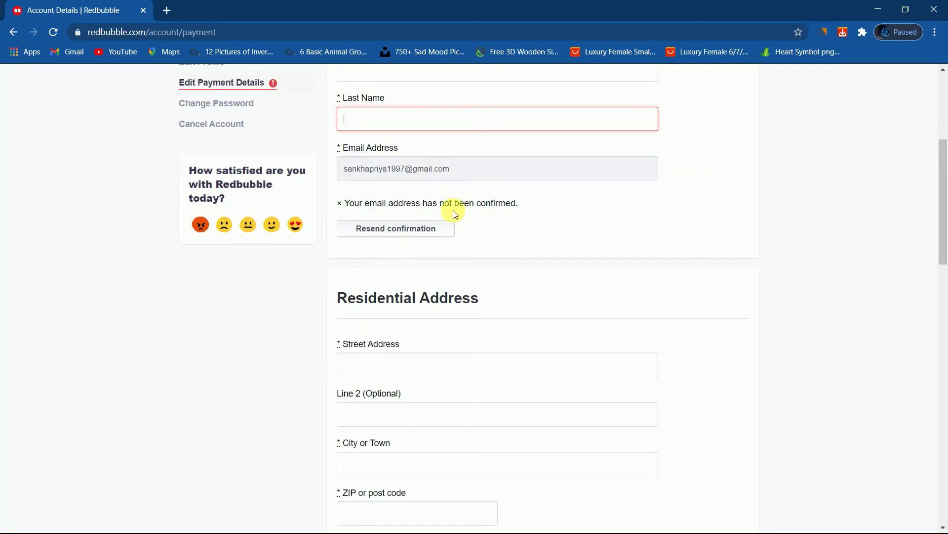
pyautogui.scroll(-1, 435, 257)
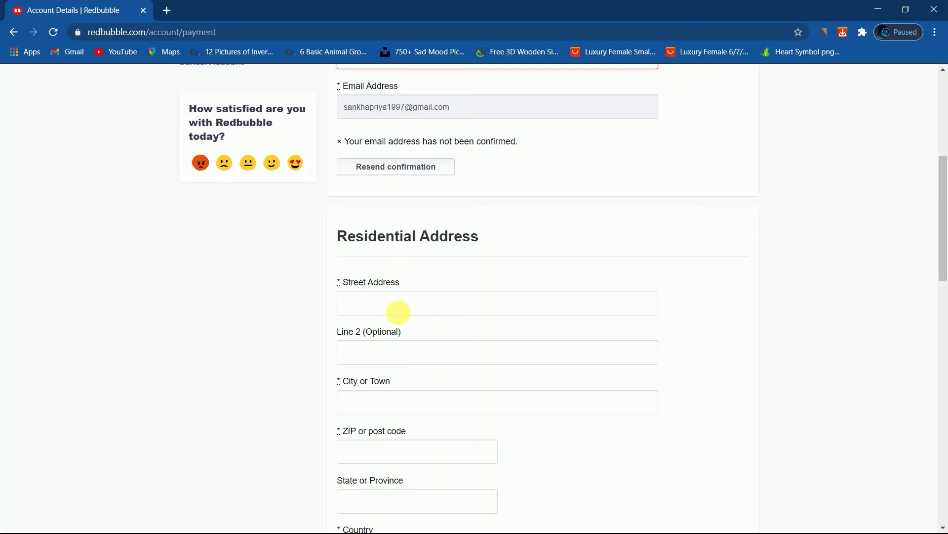
pyautogui.scroll(-2, 387, 326)
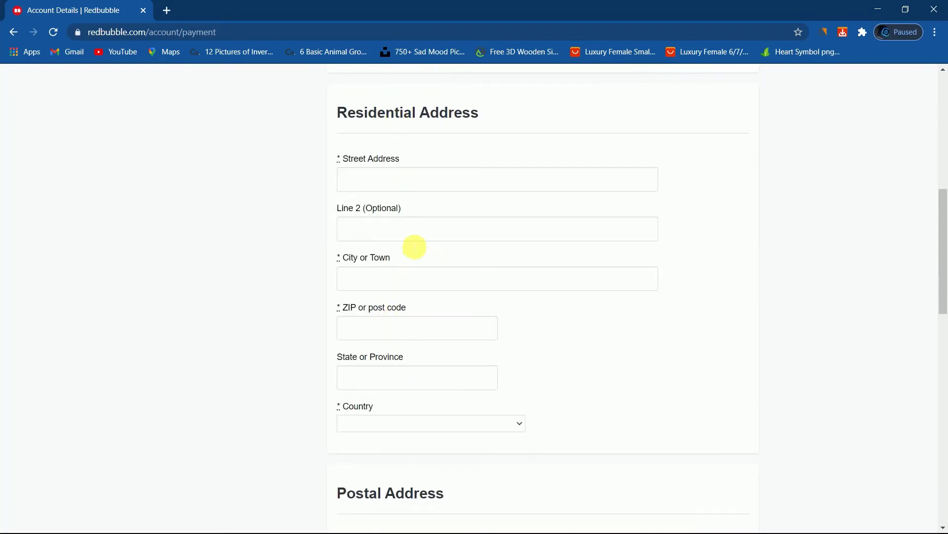
pyautogui.scroll(-3, 402, 340)
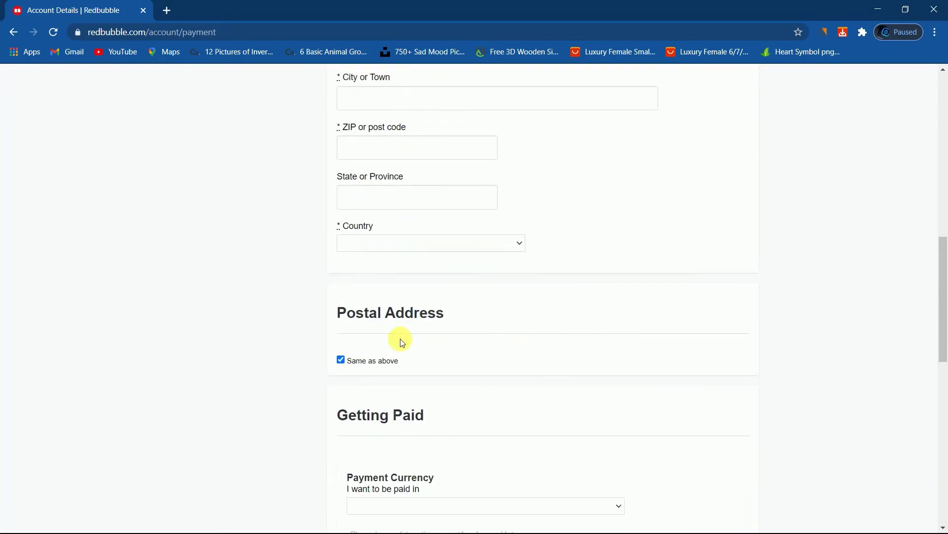
pyautogui.scroll(-2, 441, 402)
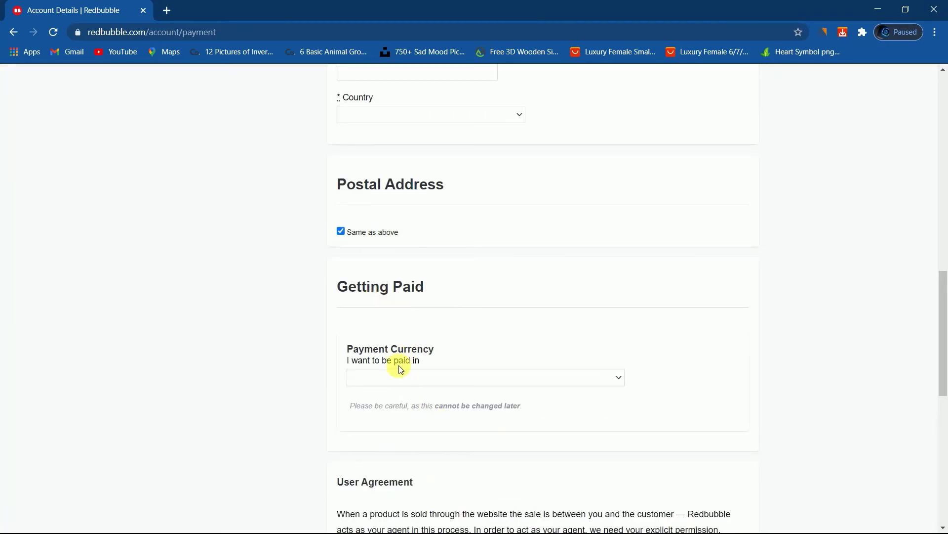
# Choose United States Dollars (USD) paid into a verified PayPal account, then submit the details.
pyautogui.click(525, 380)
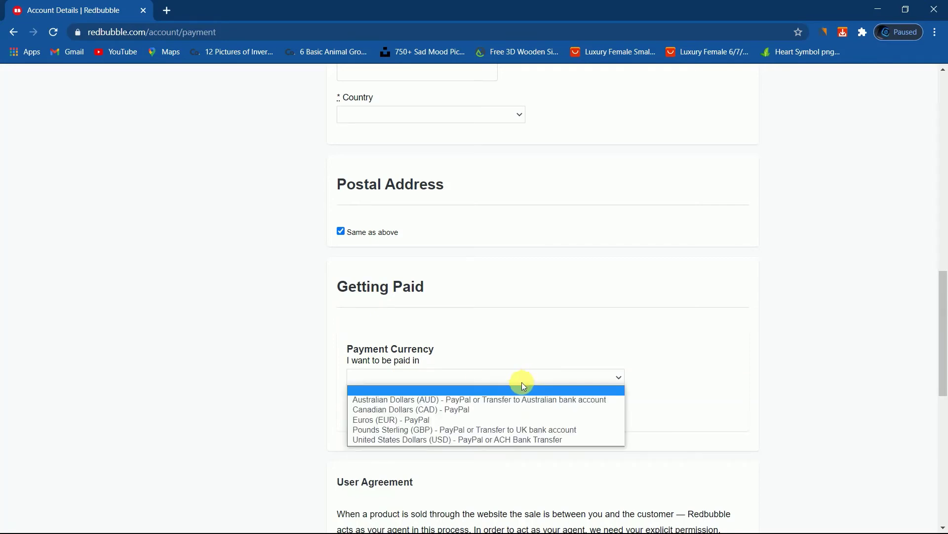
pyautogui.click(508, 441)
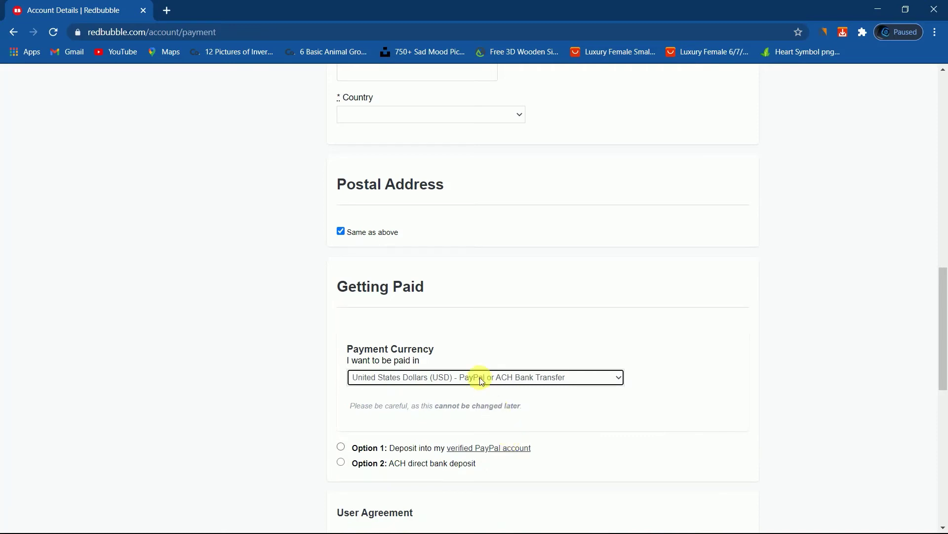
pyautogui.scroll(-3, 444, 311)
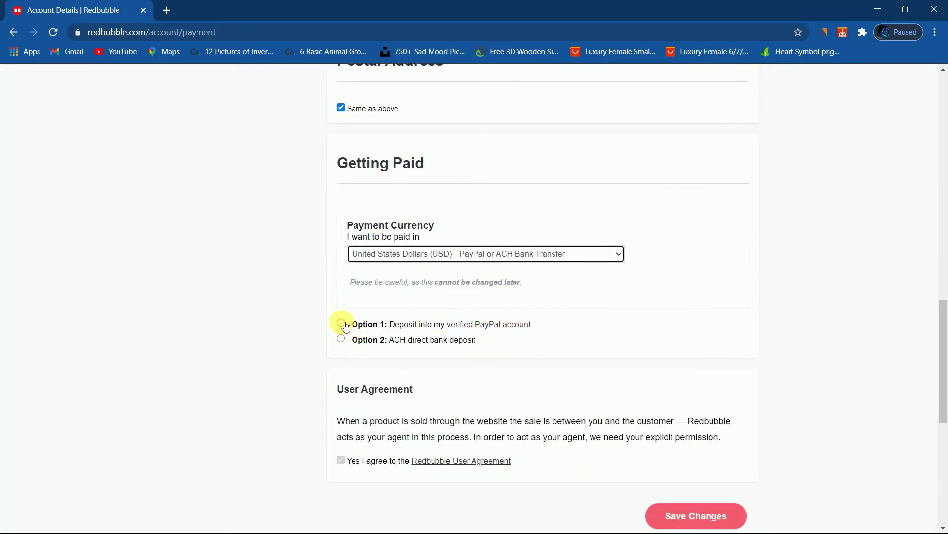
pyautogui.click(341, 323)
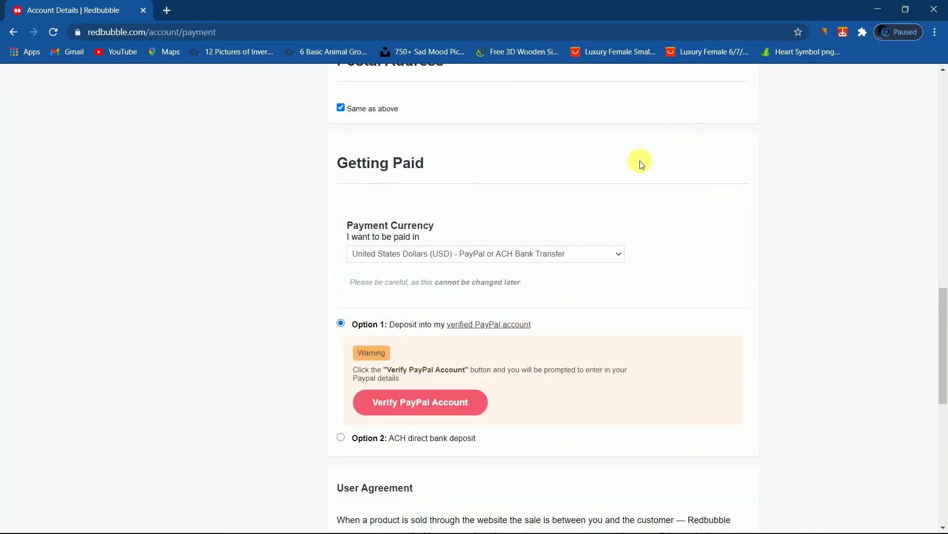
pyautogui.click(422, 406)
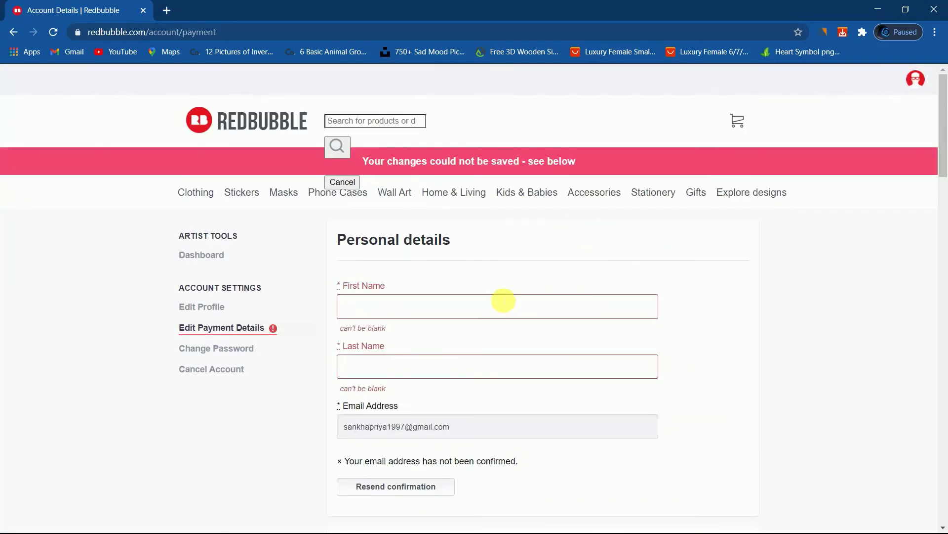
pyautogui.click(12, 32)
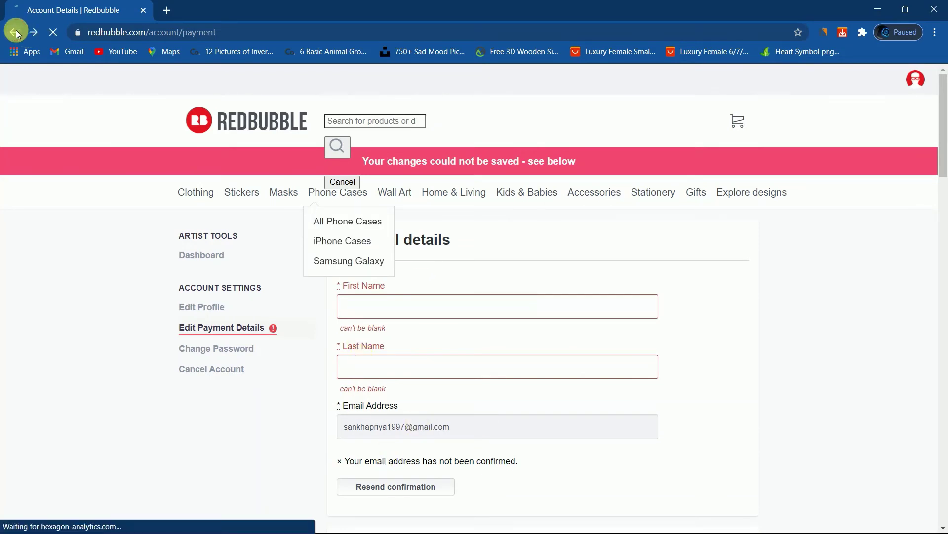
pyautogui.scroll(-2, 393, 311)
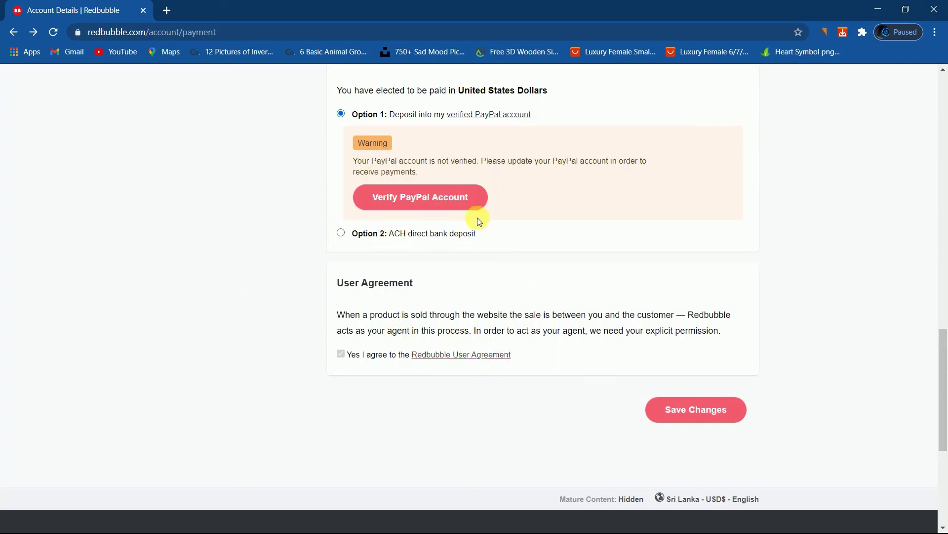
pyautogui.scroll(3, 484, 228)
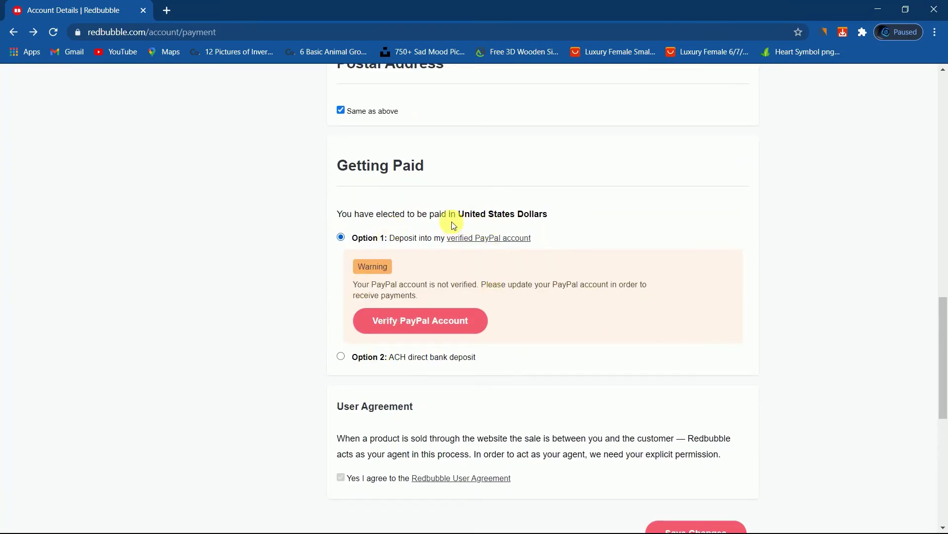
pyautogui.scroll(-4, 538, 306)
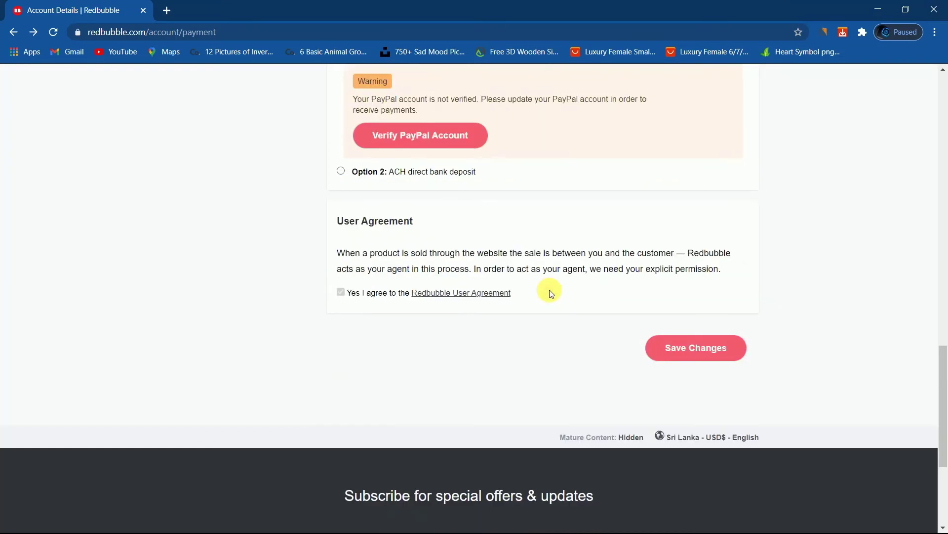
# Save the PayPal payment settings and go to the store's Clothing category.
pyautogui.click(682, 349)
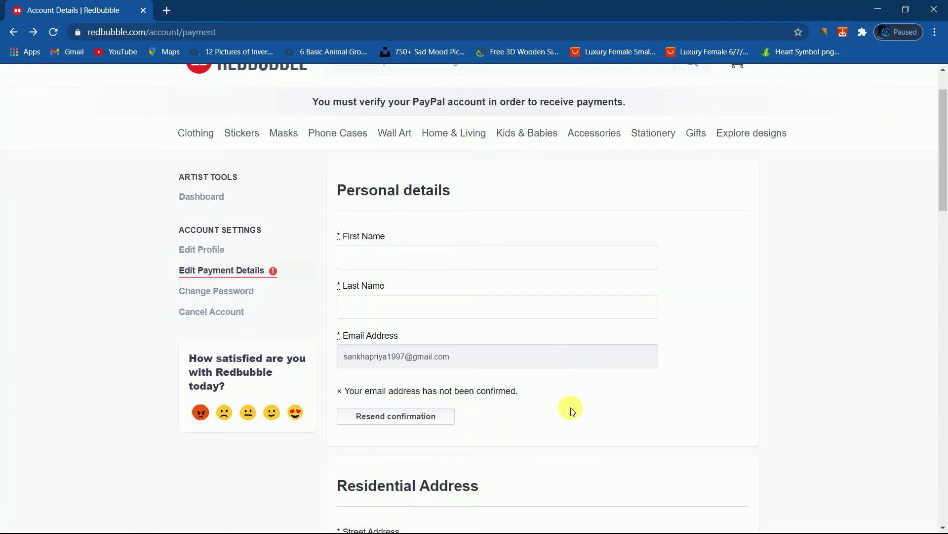
pyautogui.scroll(-3, 572, 408)
pyautogui.scroll(4, 573, 408)
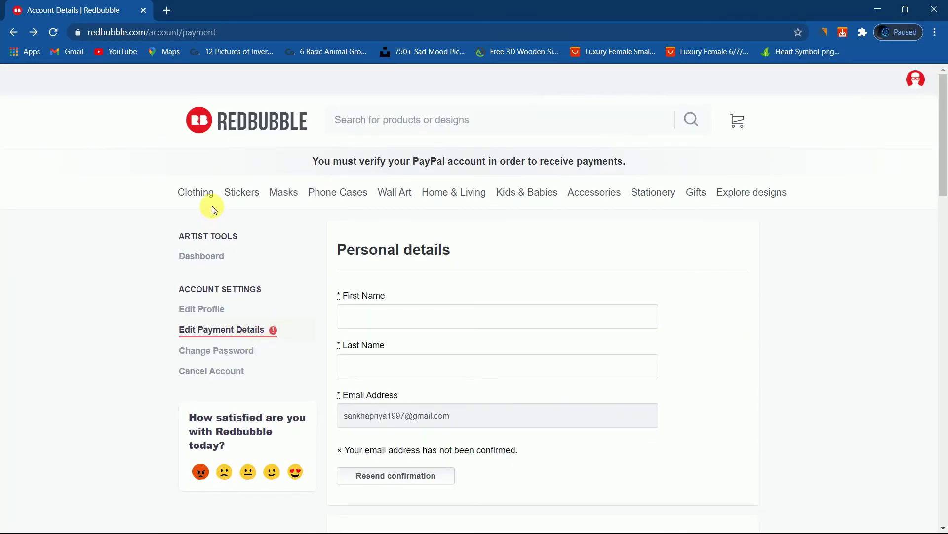
pyautogui.click(203, 191)
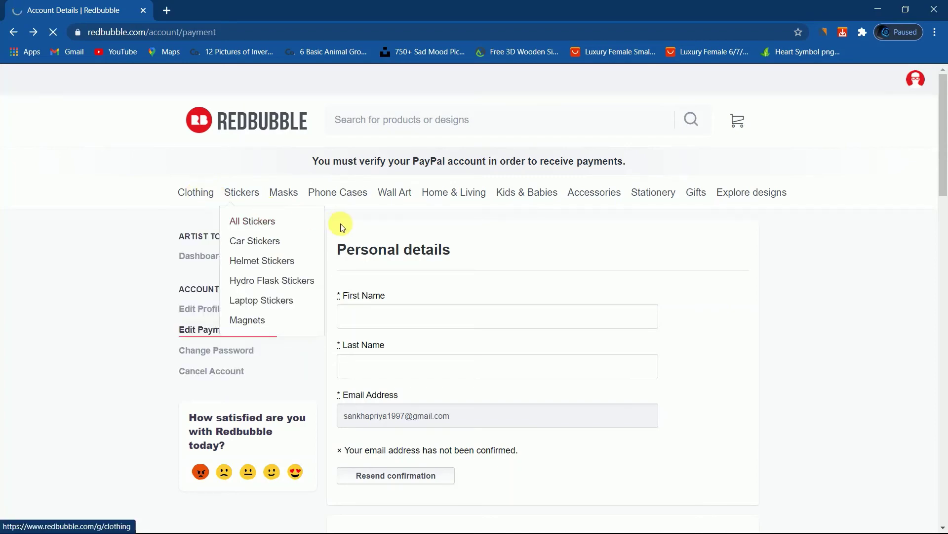
# Open the Men's Clothing listings and browse the 122,732 Men-filtered results.
pyautogui.scroll(-5, 422, 232)
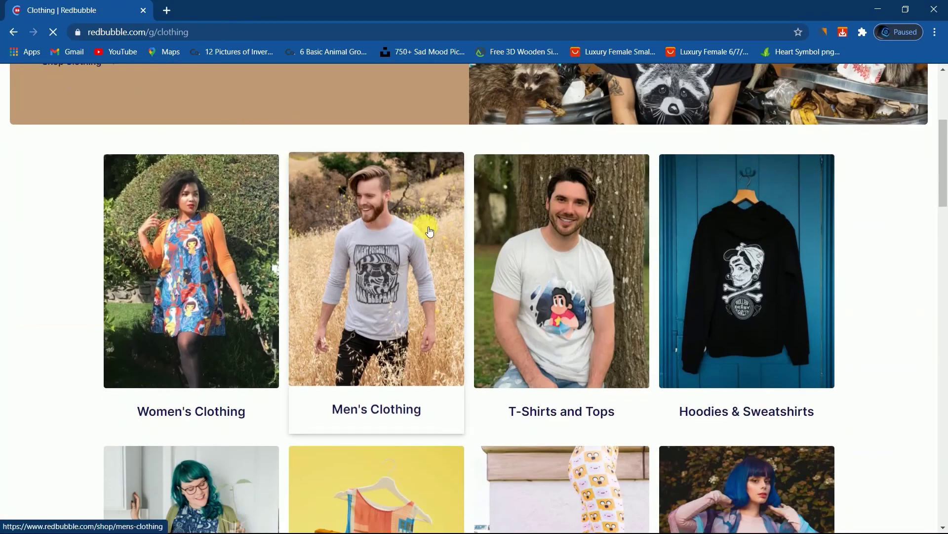
pyautogui.scroll(-4, 588, 297)
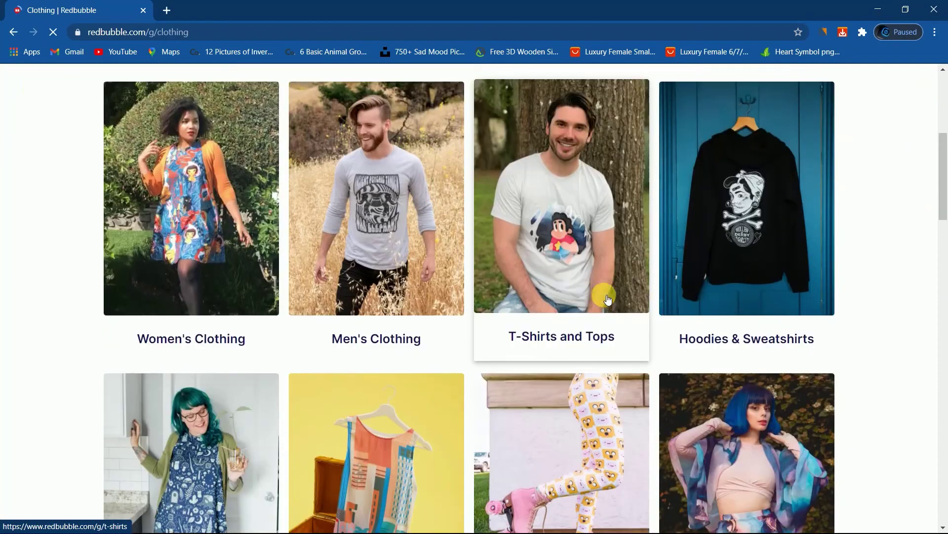
pyautogui.scroll(-7, 539, 351)
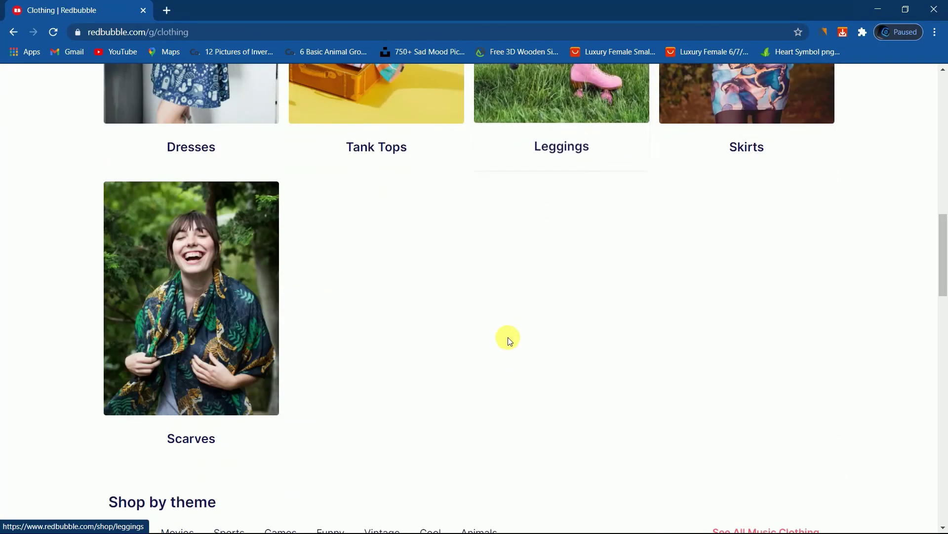
pyautogui.scroll(12, 254, 301)
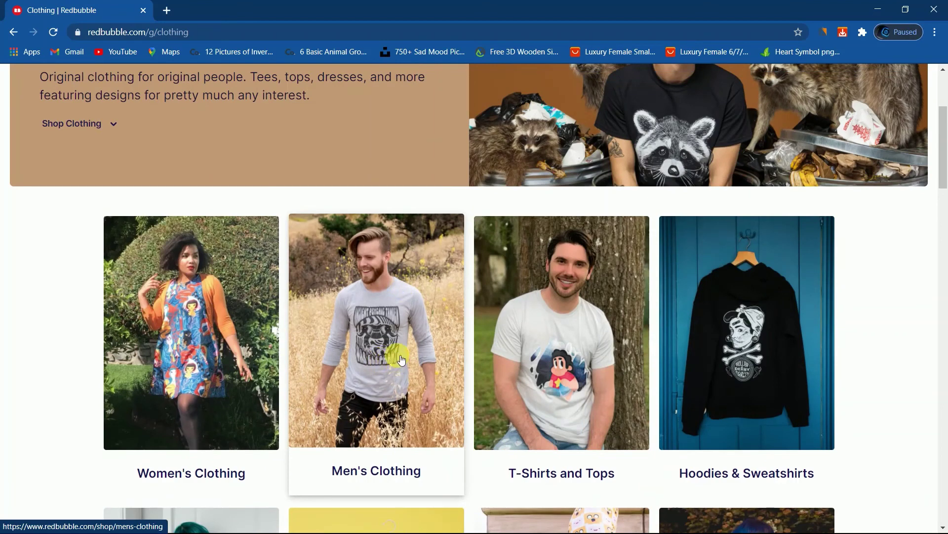
pyautogui.click(391, 357)
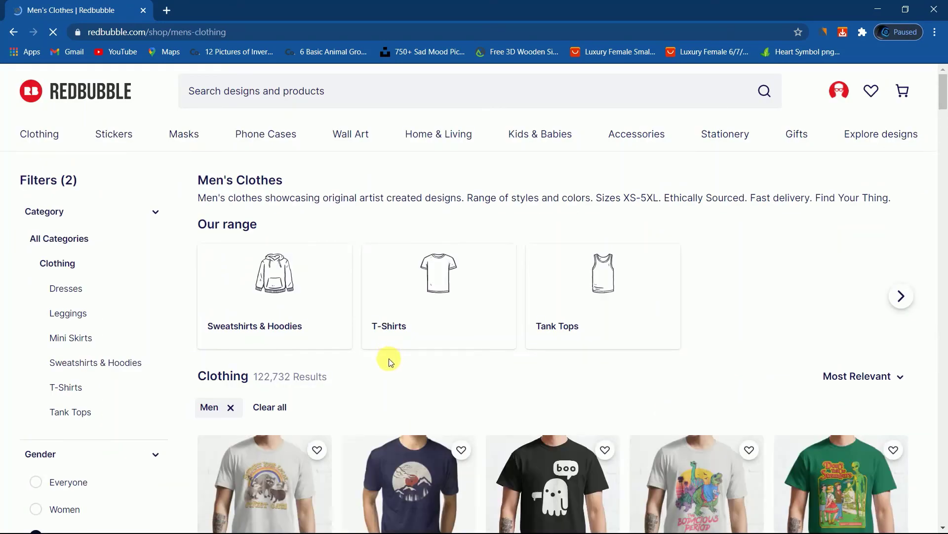
pyautogui.scroll(-5, 390, 356)
pyautogui.scroll(-7, 395, 324)
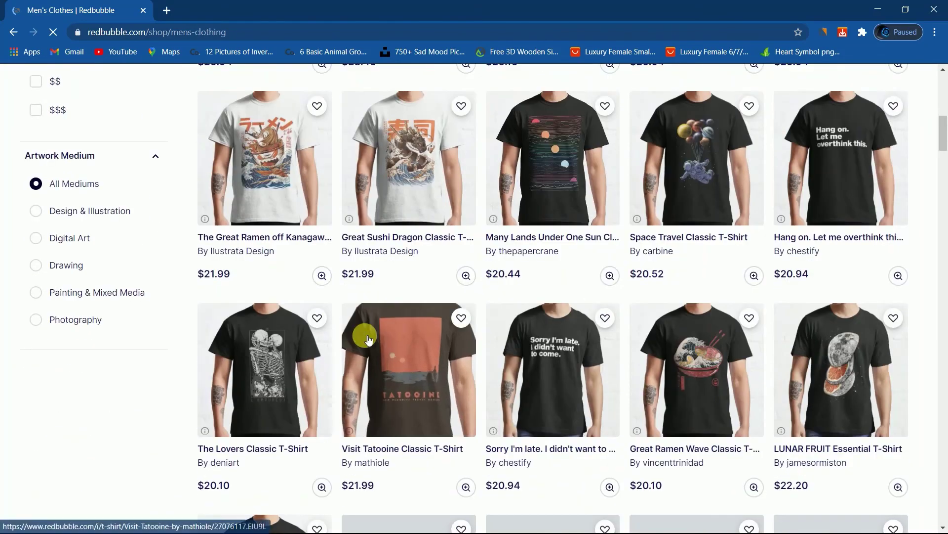
pyautogui.scroll(-5, 692, 336)
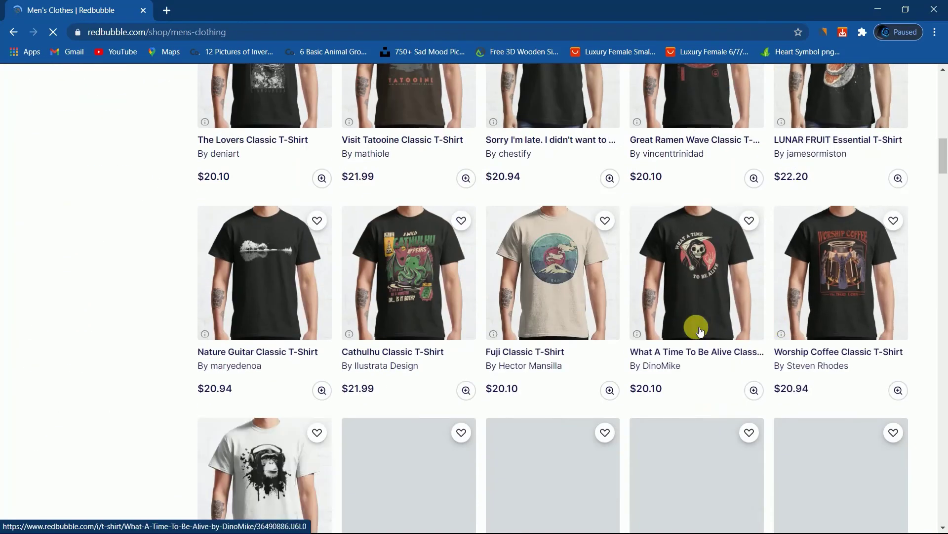
pyautogui.scroll(4, 690, 224)
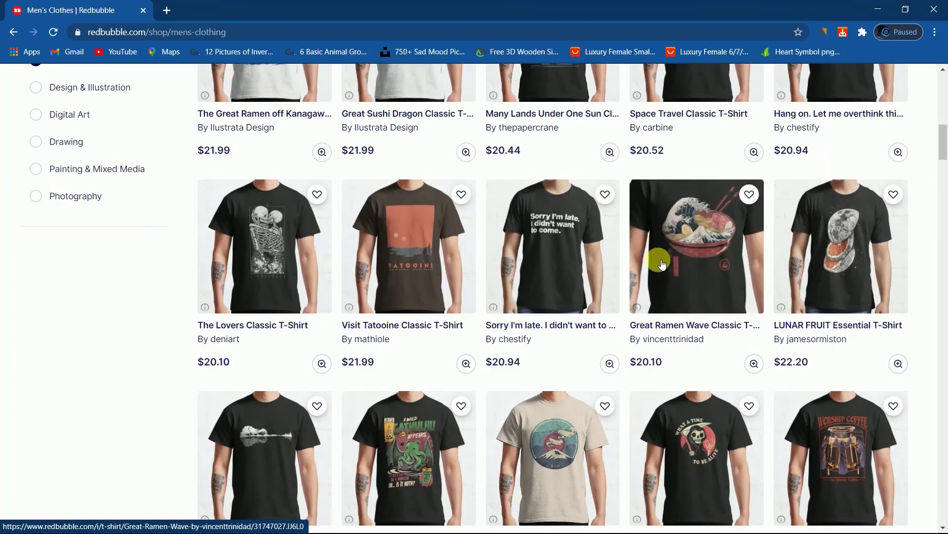
pyautogui.scroll(4, 346, 247)
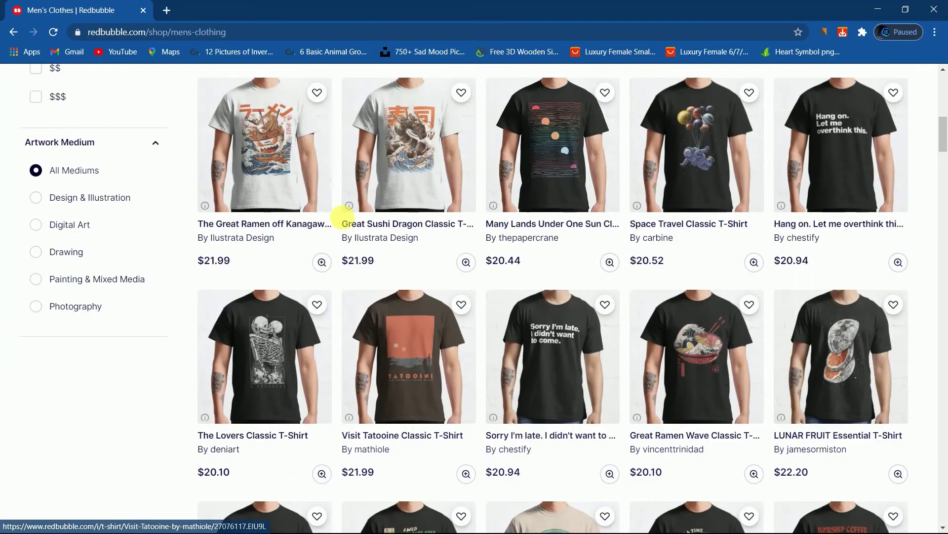
pyautogui.scroll(5, 352, 212)
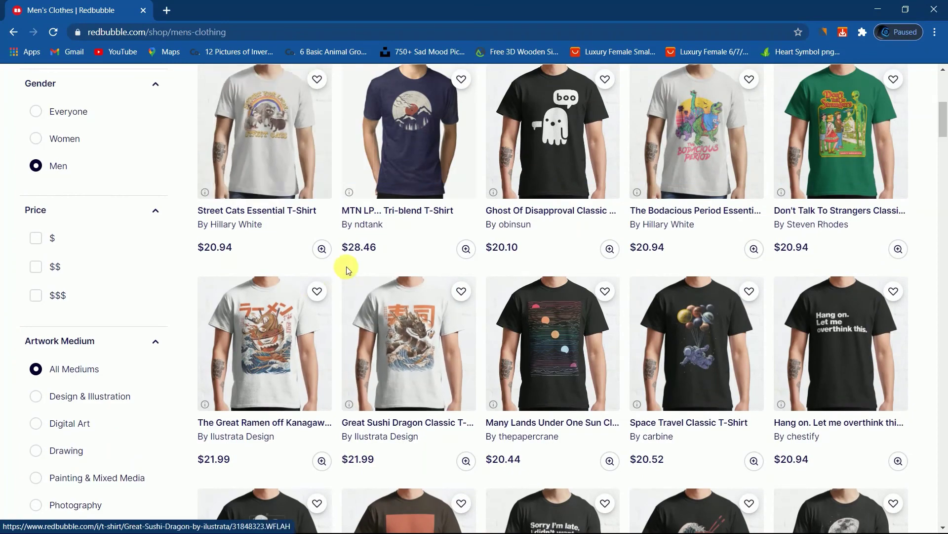
pyautogui.scroll(5, 353, 210)
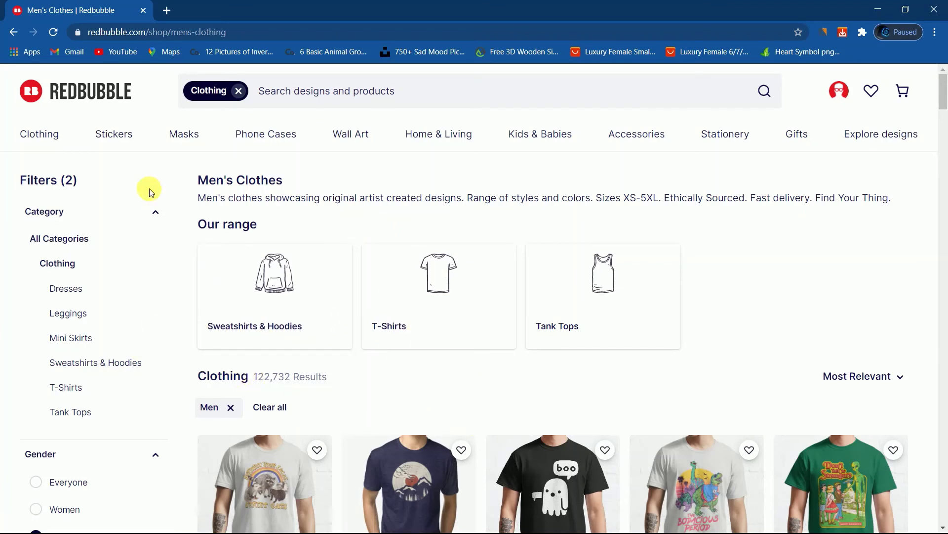
# In a new tab, load the Unsplash Sad Mood bookmark and trim the address to the unsplash.com home page.
pyautogui.click(169, 11)
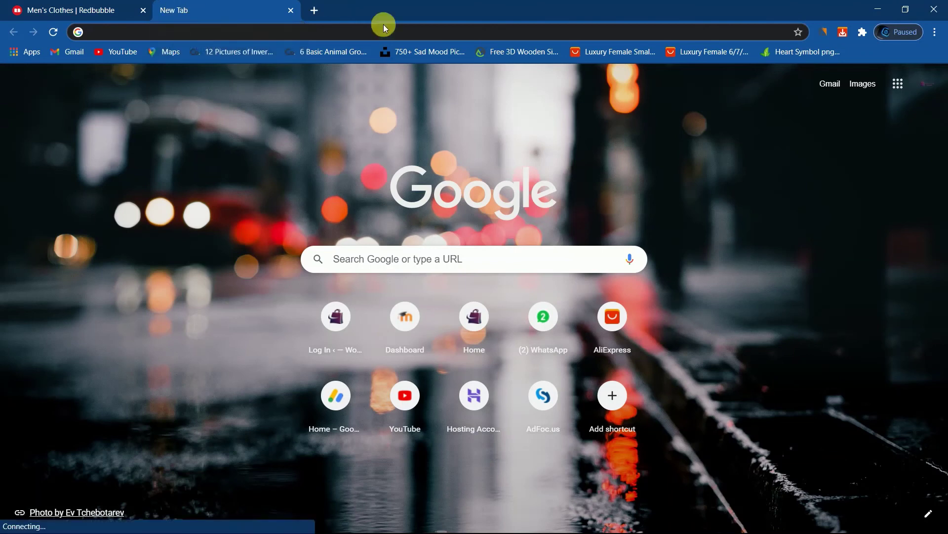
pyautogui.click(425, 55)
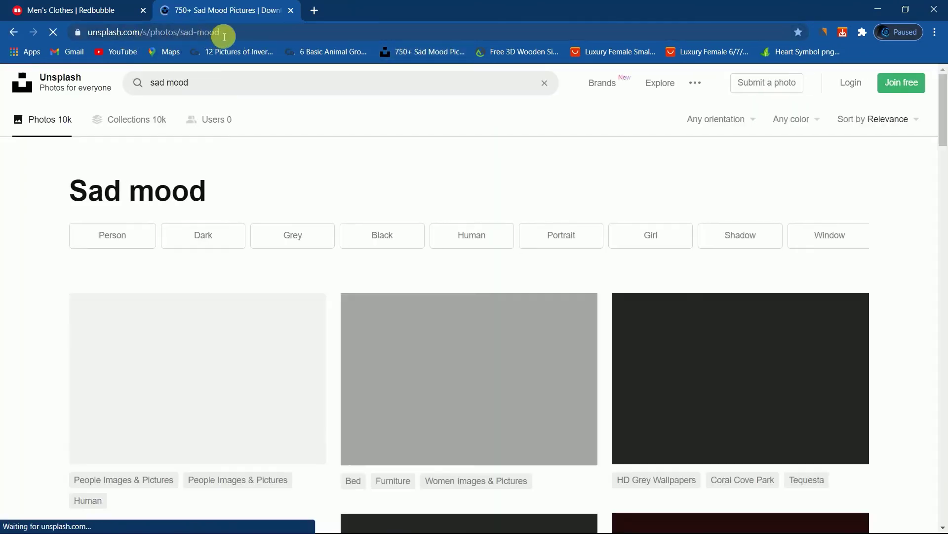
pyautogui.moveTo(222, 32); pyautogui.dragTo(147, 34)
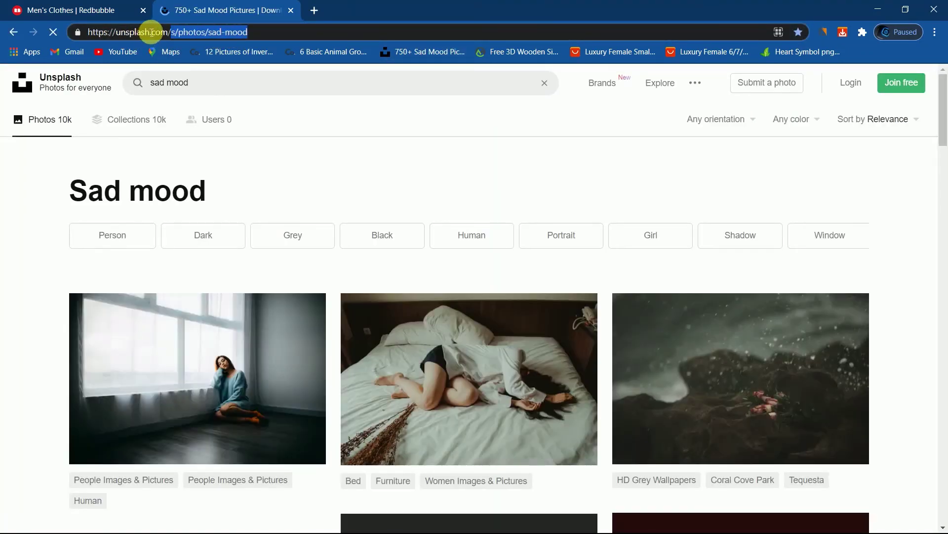
pyautogui.press('BackSpace')
pyautogui.click(236, 61)
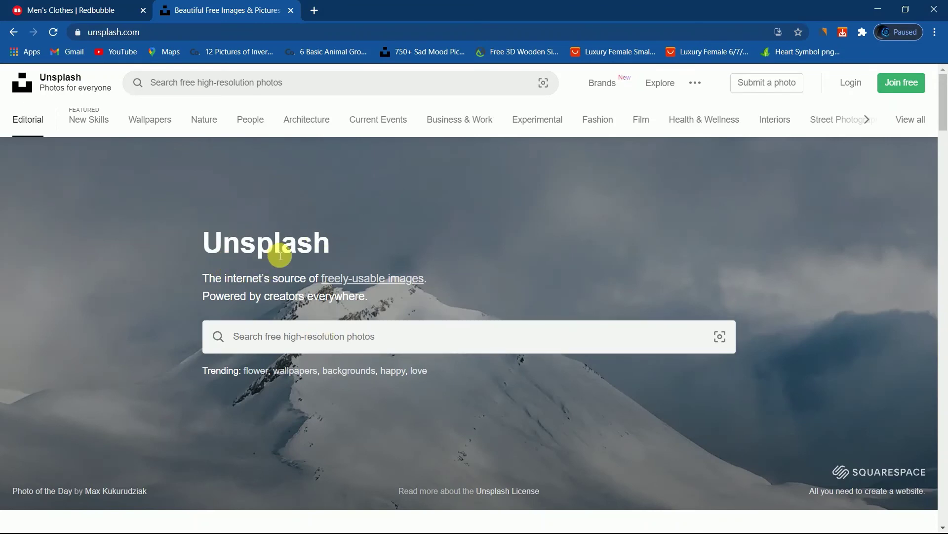
# Find the snowy dachshund photo in the Unsplash feed and download it.
pyautogui.scroll(-4, 275, 247)
pyautogui.scroll(-7, 280, 255)
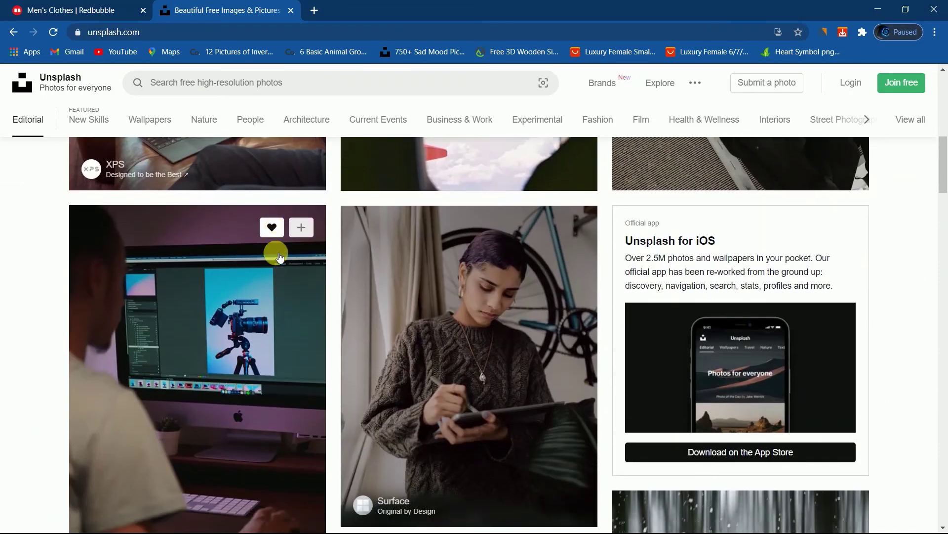
pyautogui.scroll(-15, 279, 253)
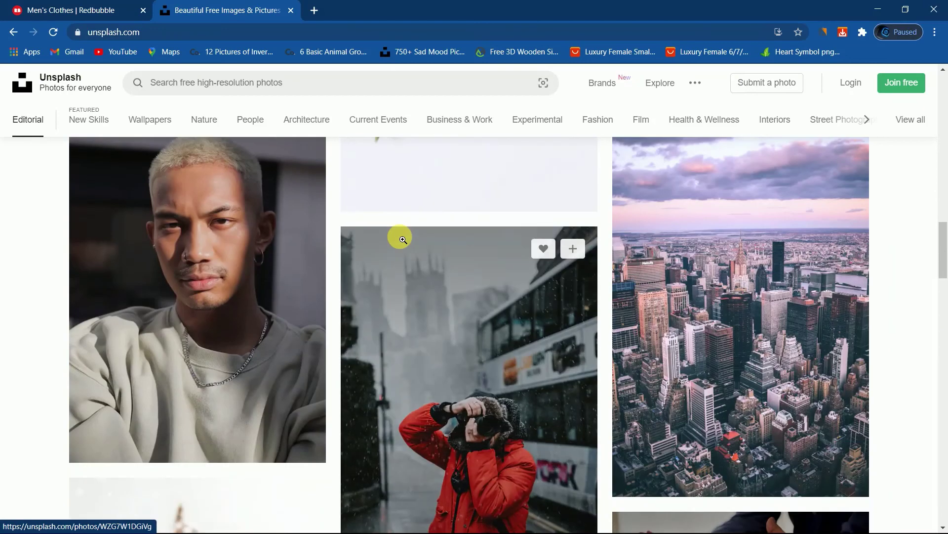
pyautogui.scroll(-5, 527, 440)
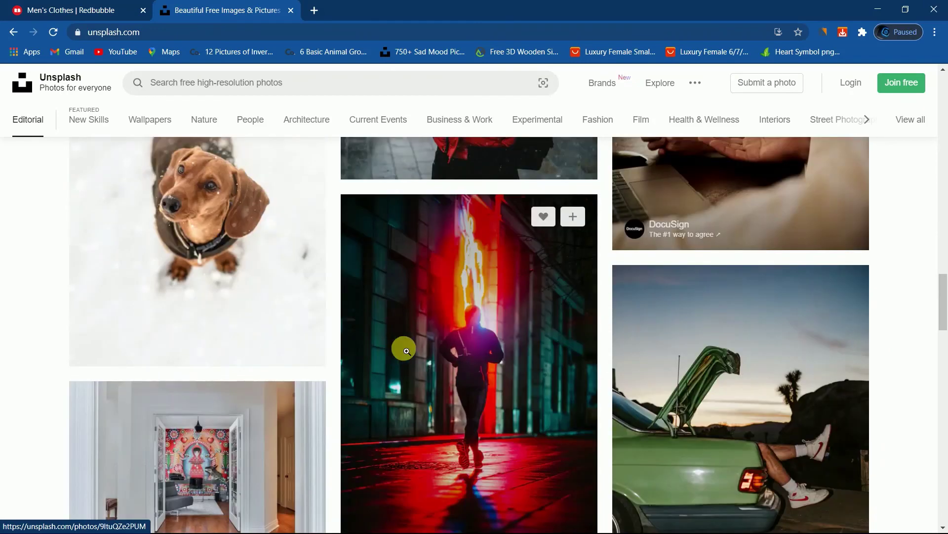
pyautogui.scroll(3, 559, 184)
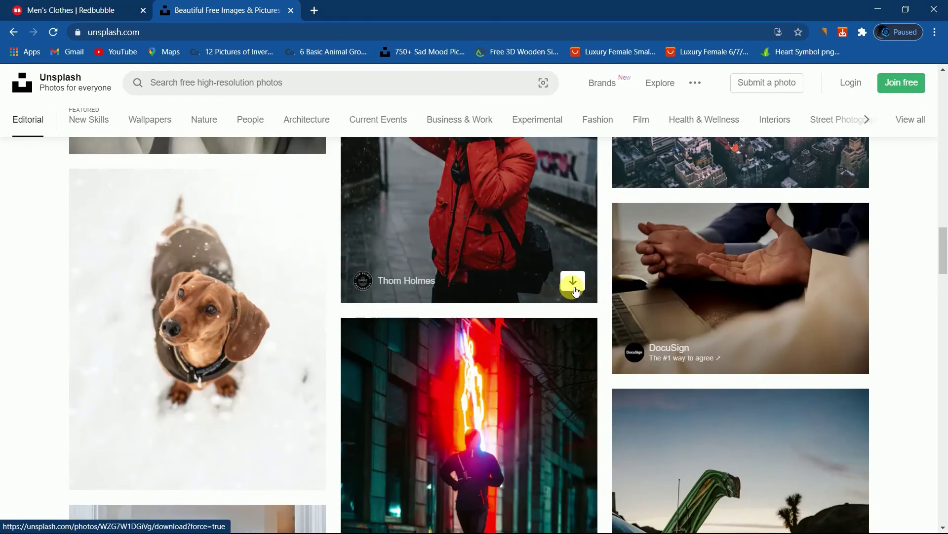
pyautogui.scroll(-4, 184, 292)
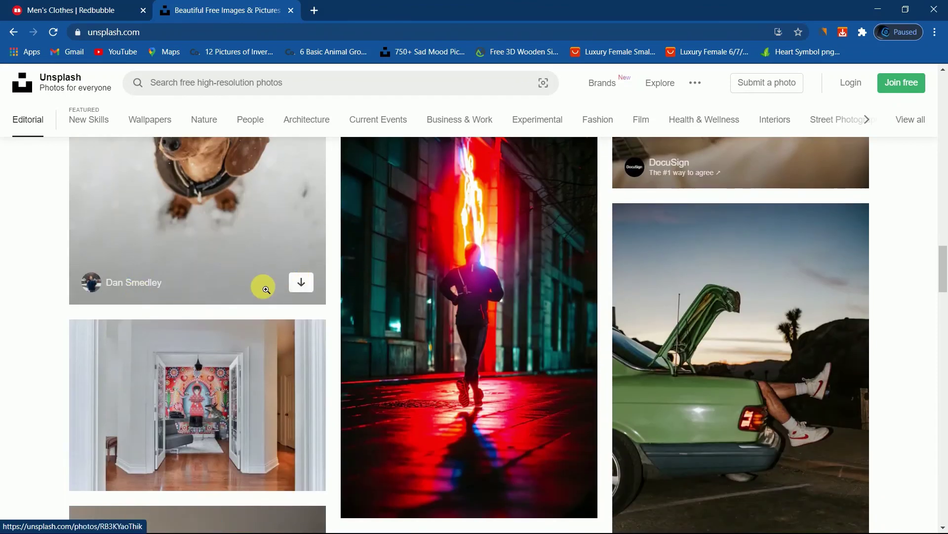
pyautogui.scroll(4, 266, 289)
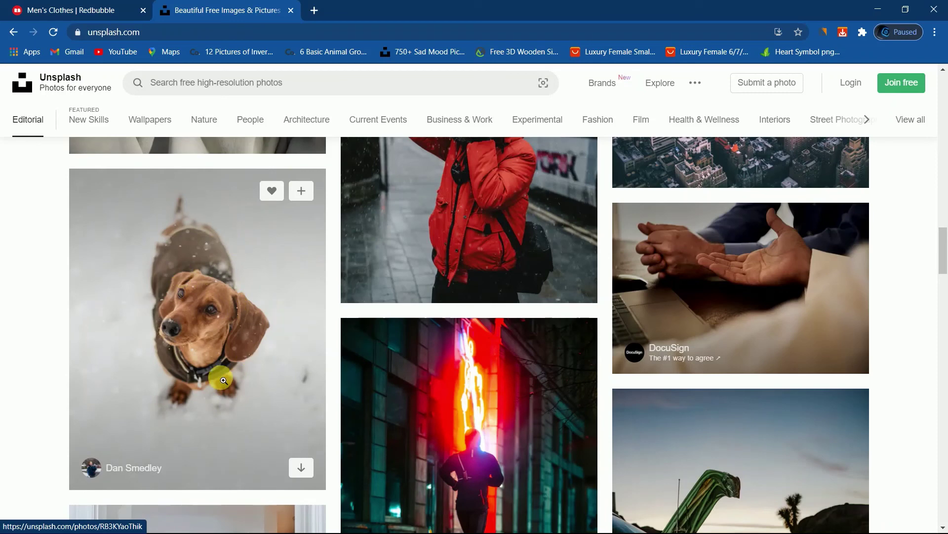
pyautogui.click(302, 467)
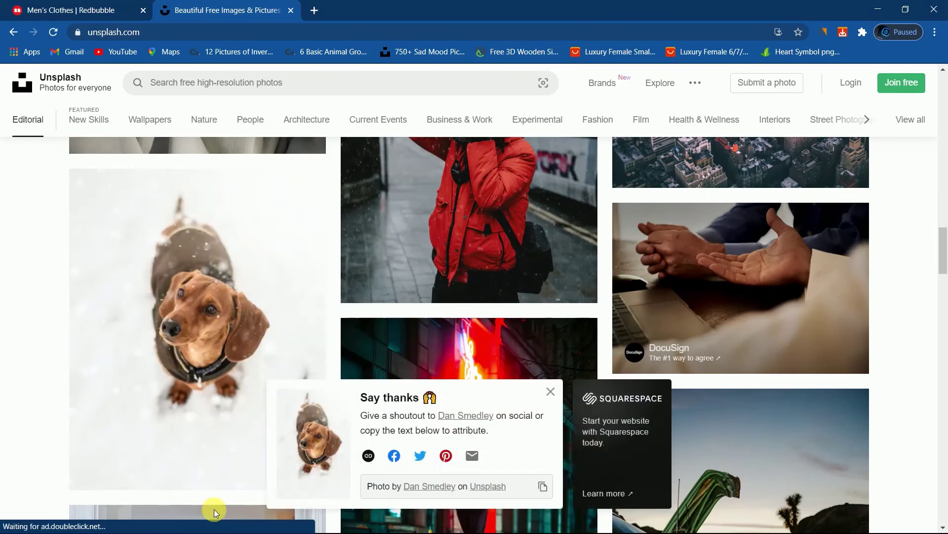